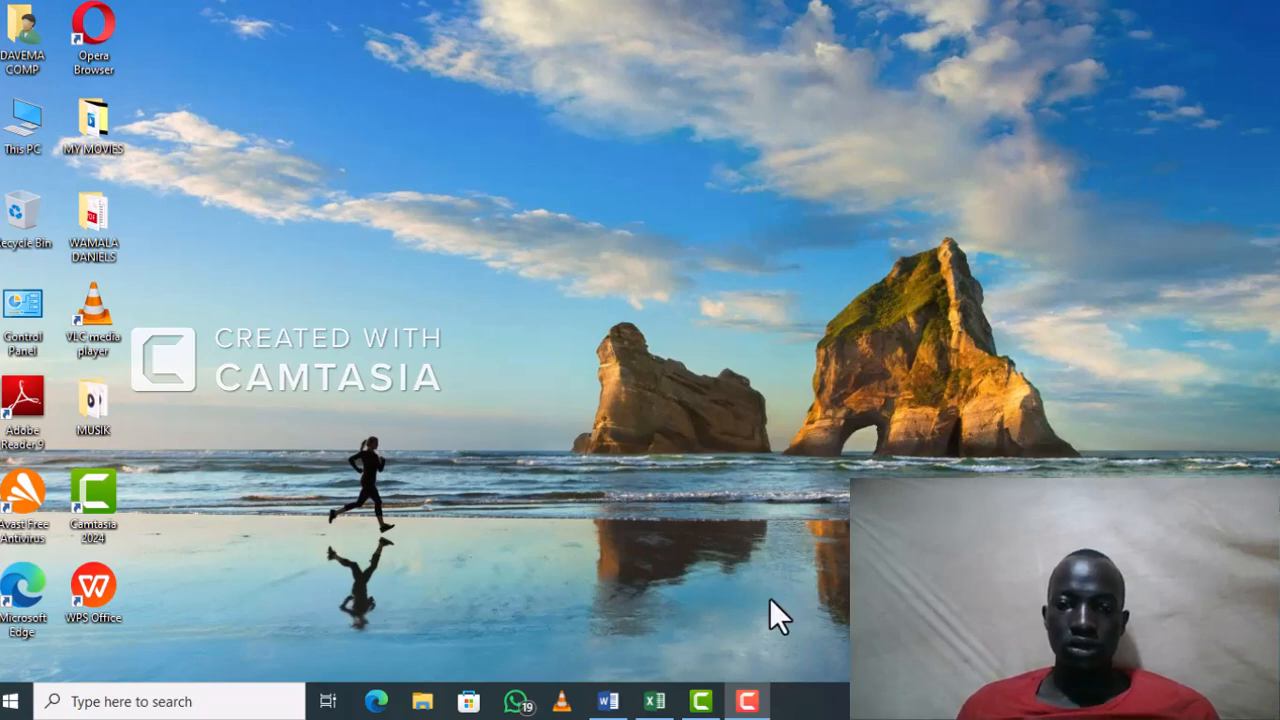
Step: Switch to the "errors in excel" workbook in Excel and enter "#########=" in cell E6 of the ##### sheet
left_click(655, 703)
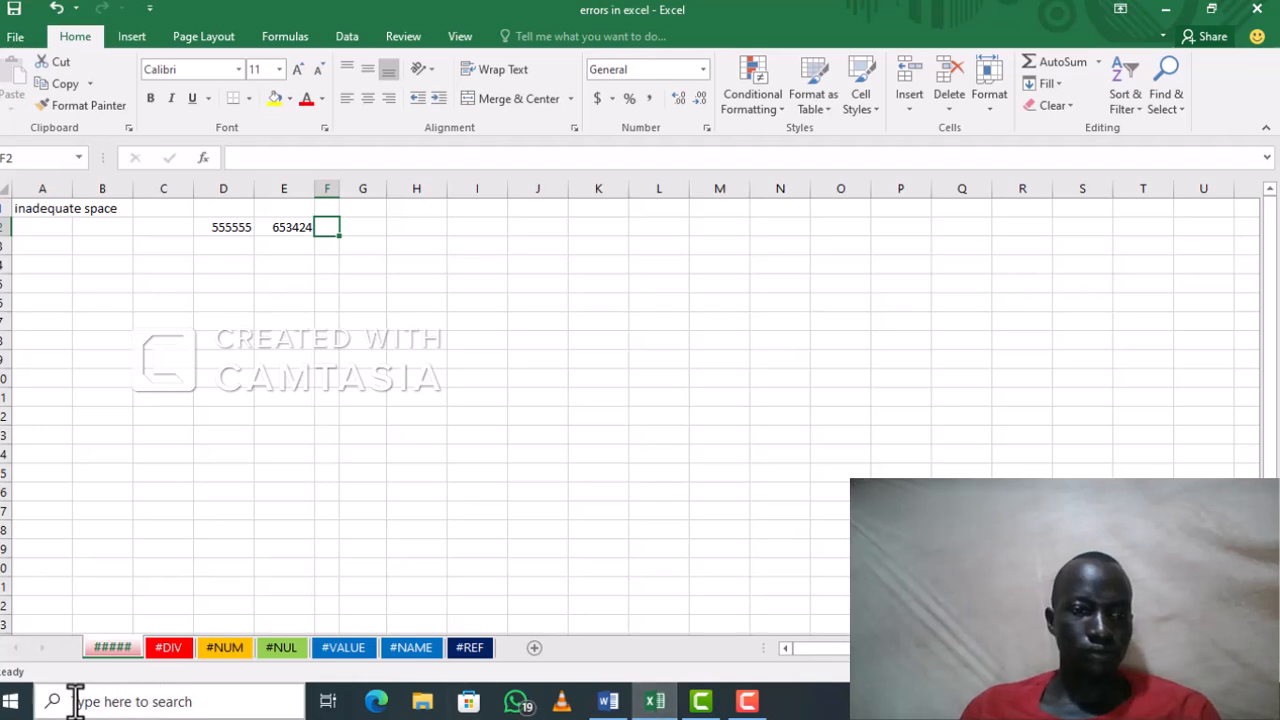
double_click(117, 648)
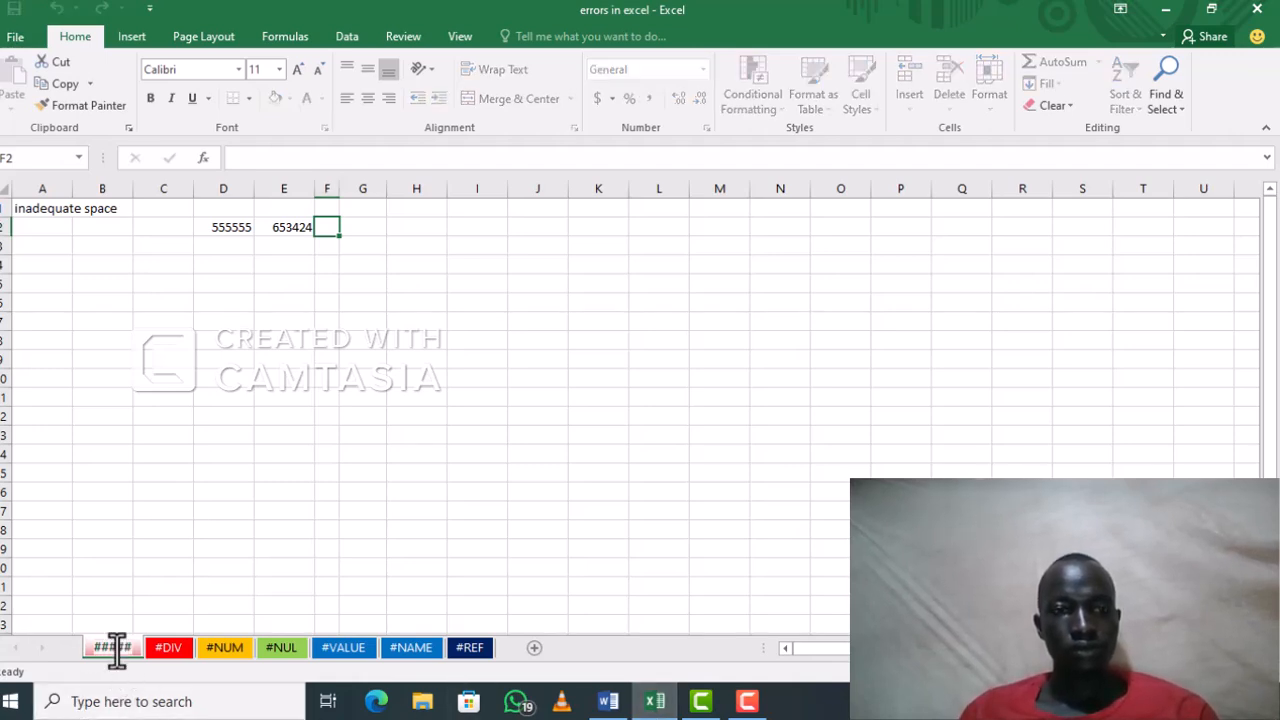
key("Return")
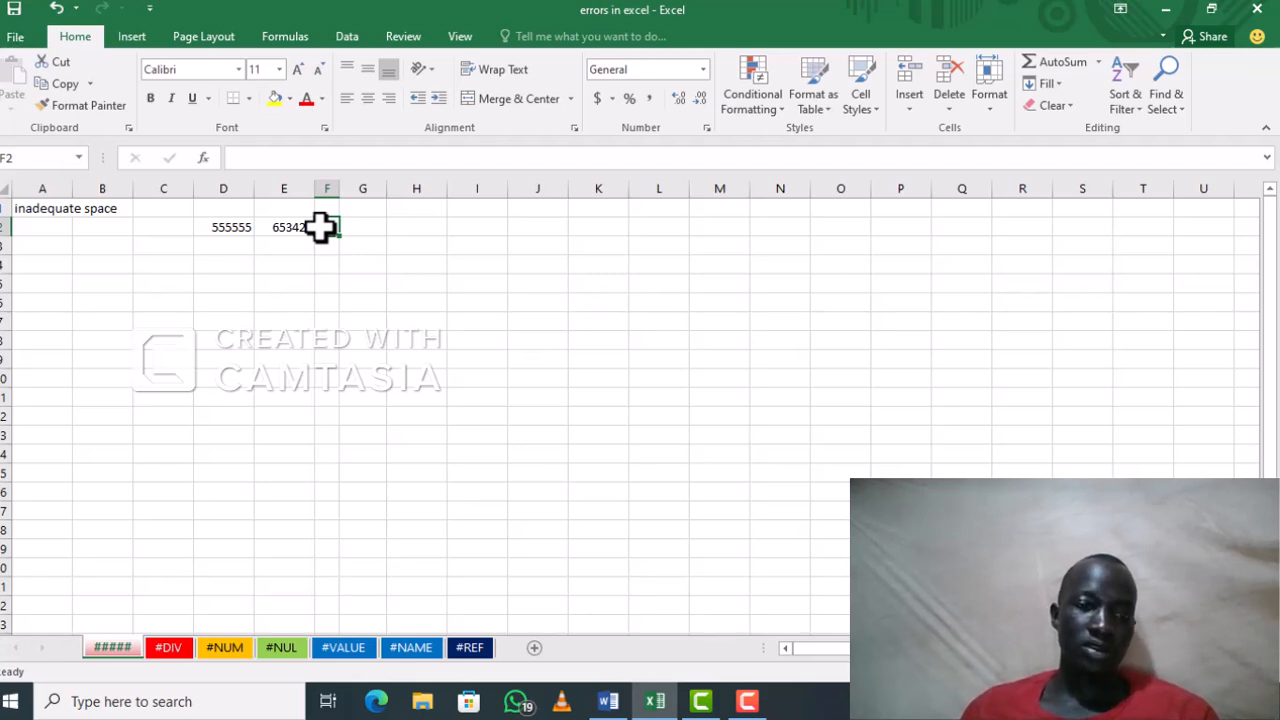
left_click(264, 307)
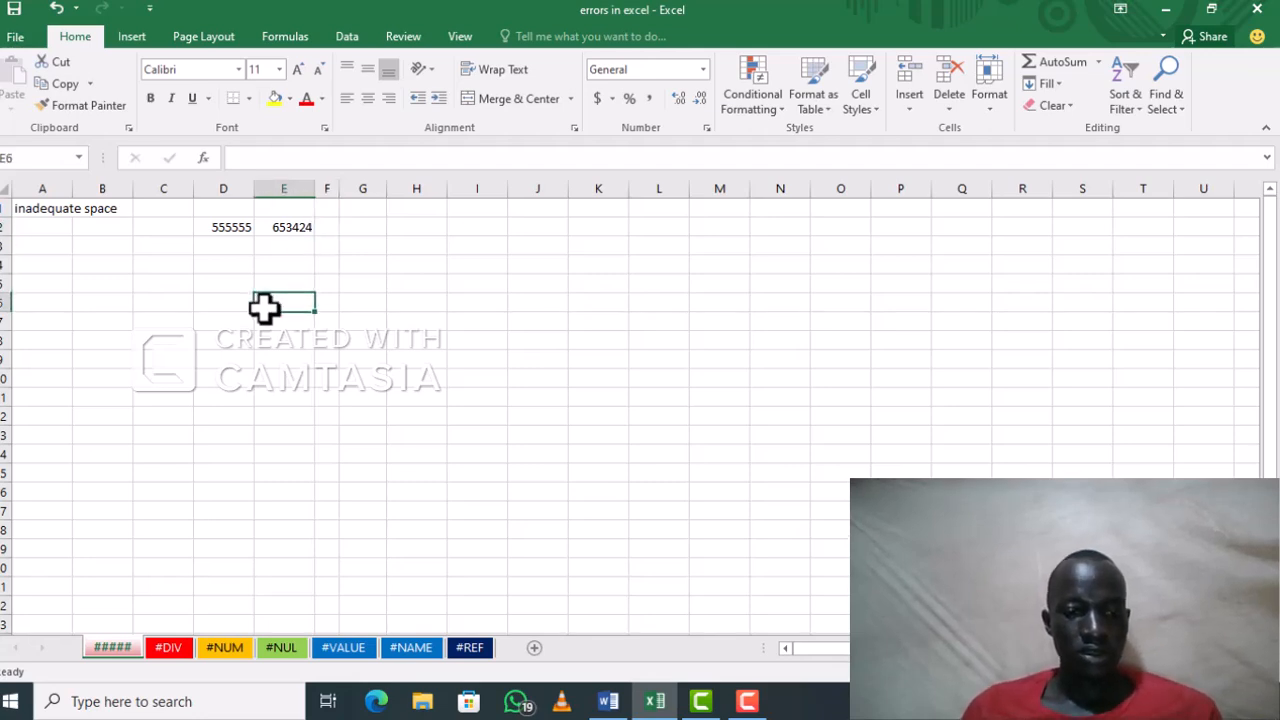
type("##########")
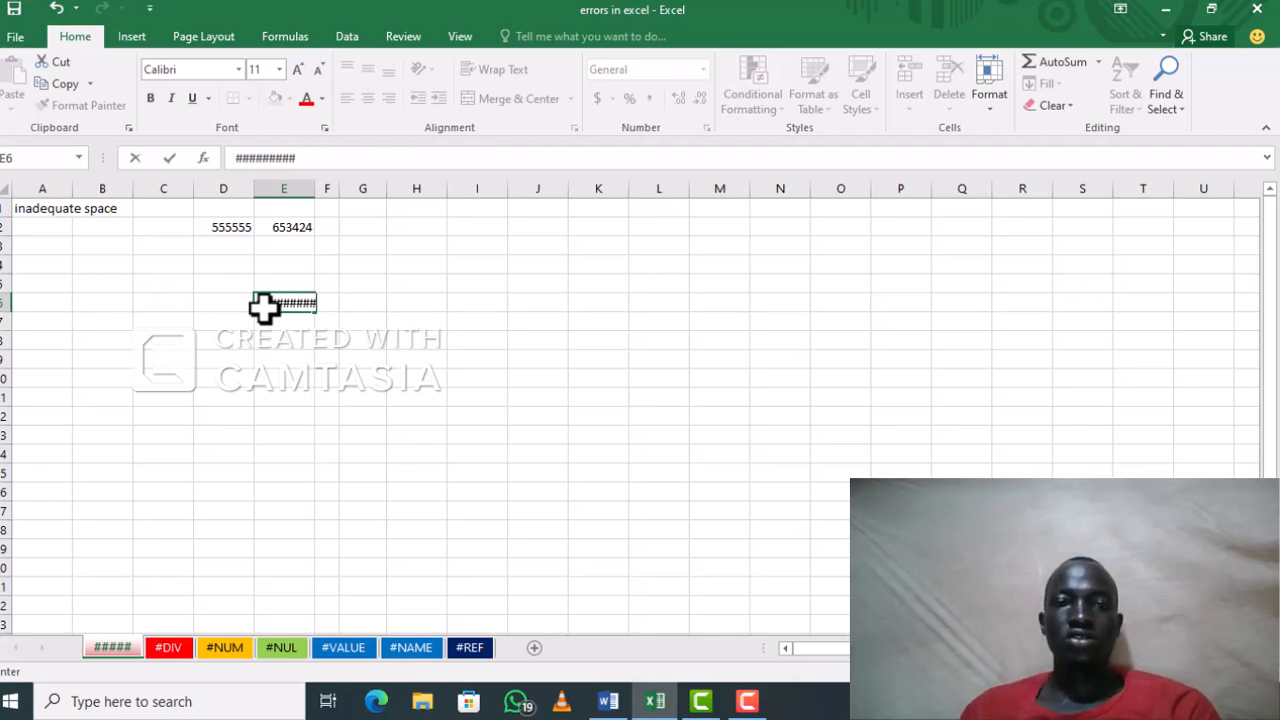
type("=")
Step: Enter the formula =d2*e2 in cell F2 and widen column F to fit the product
left_click(320, 228)
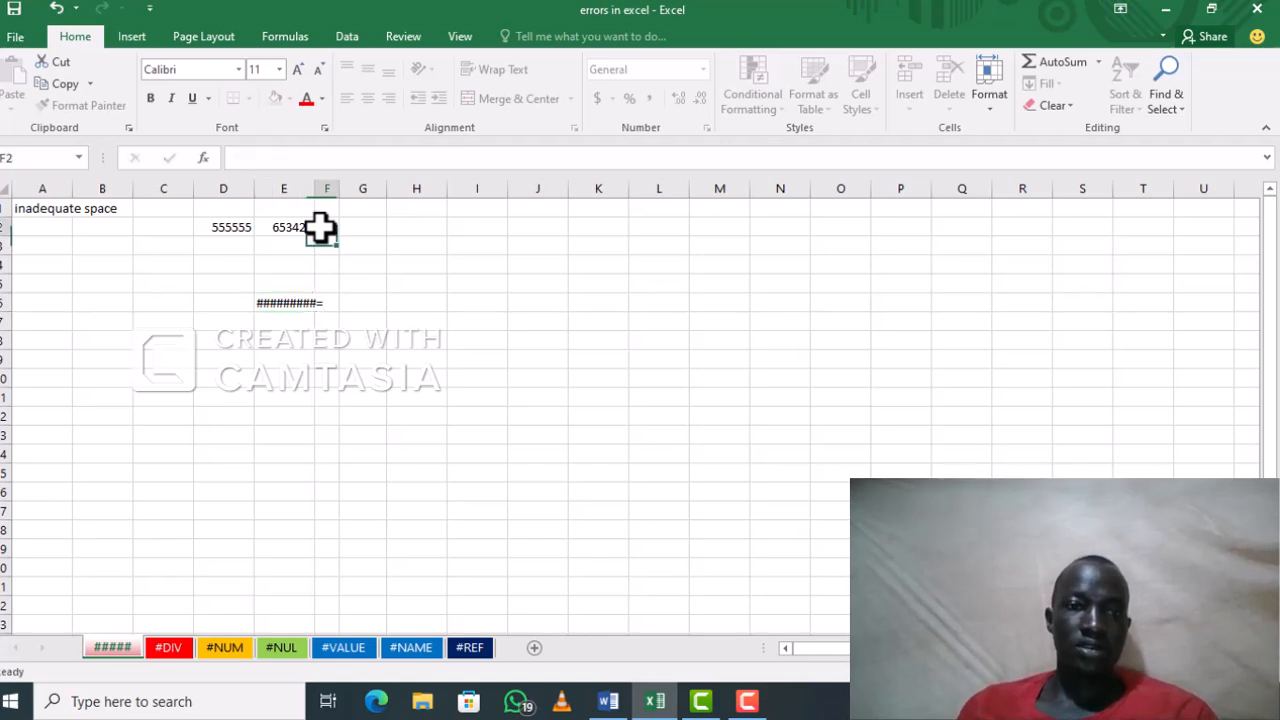
type("=")
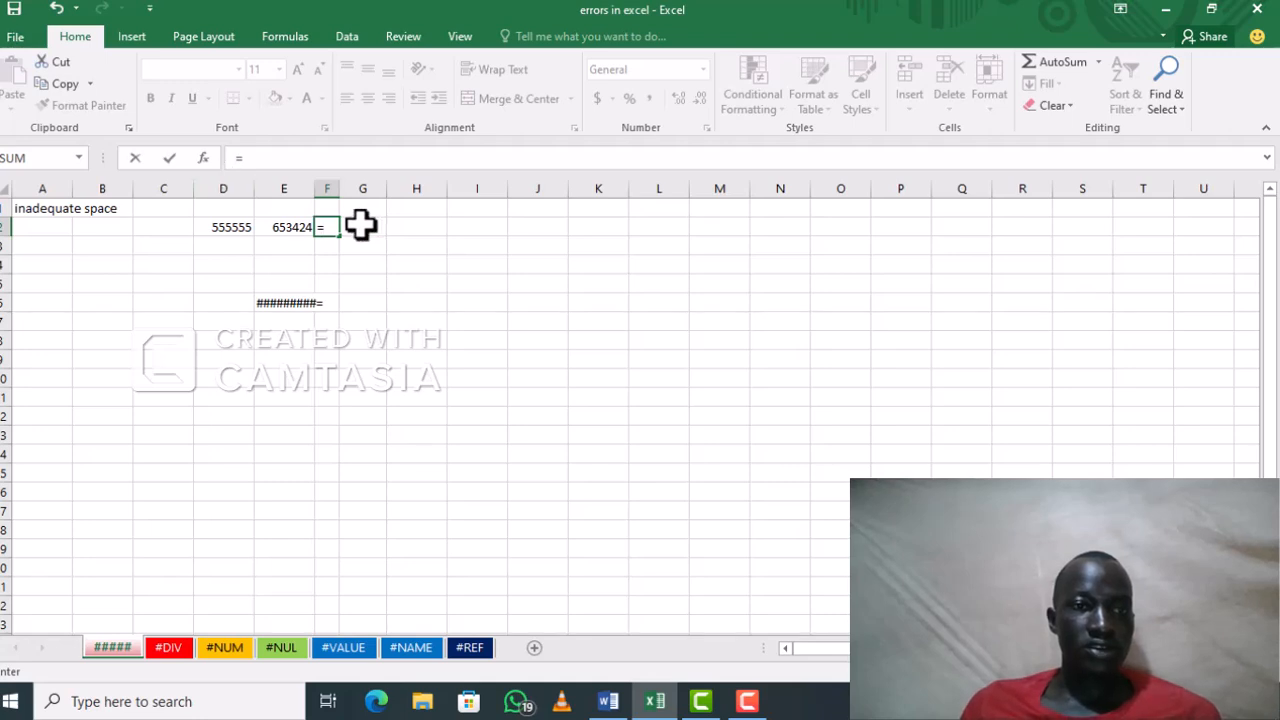
type("d")
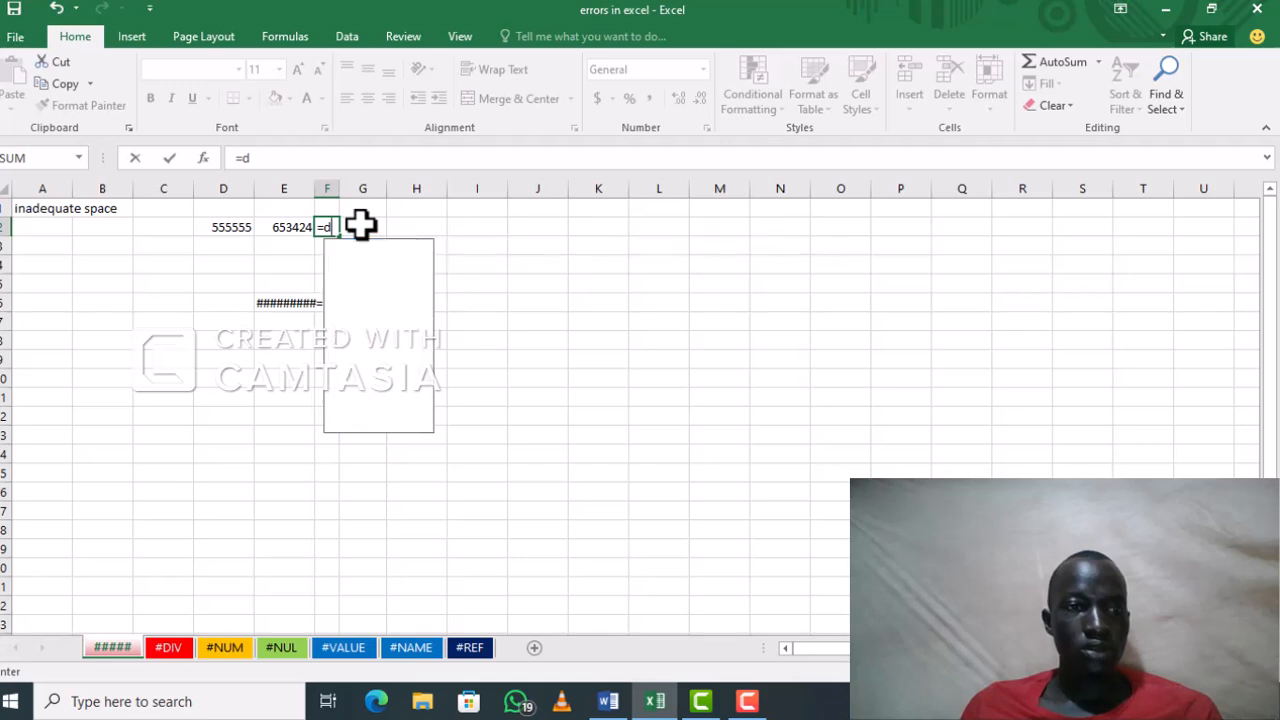
type("2")
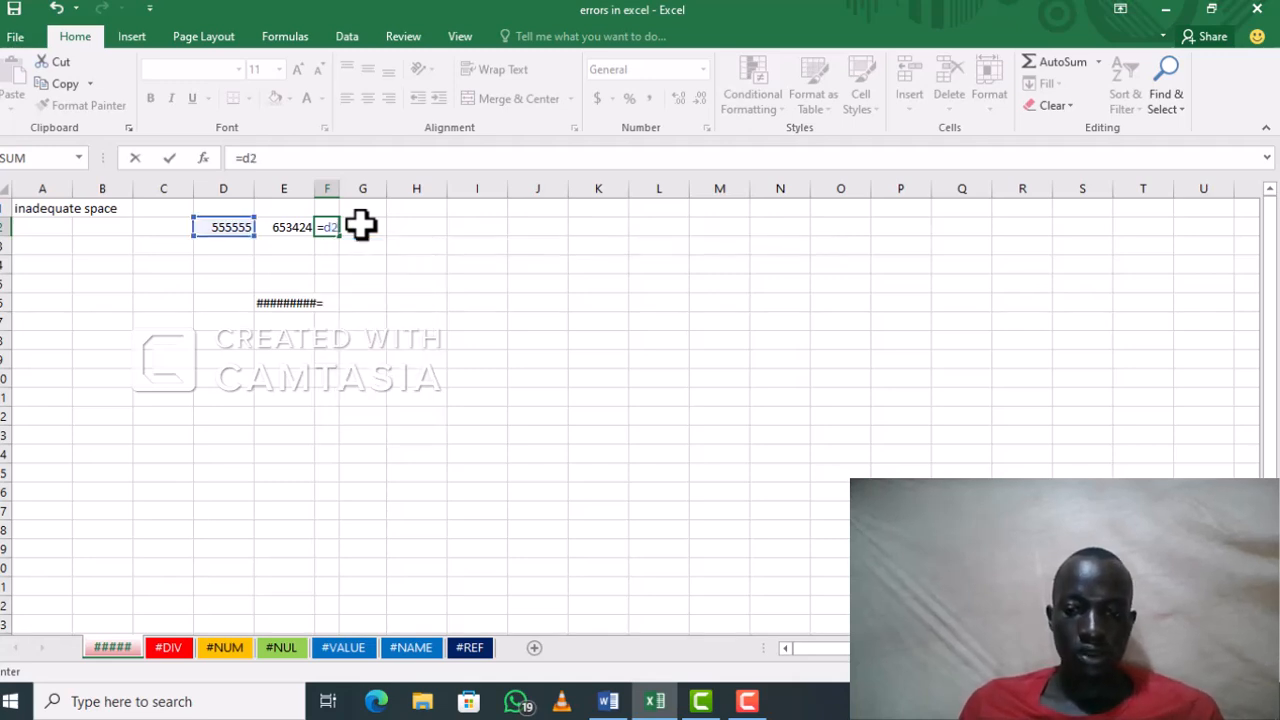
type("*")
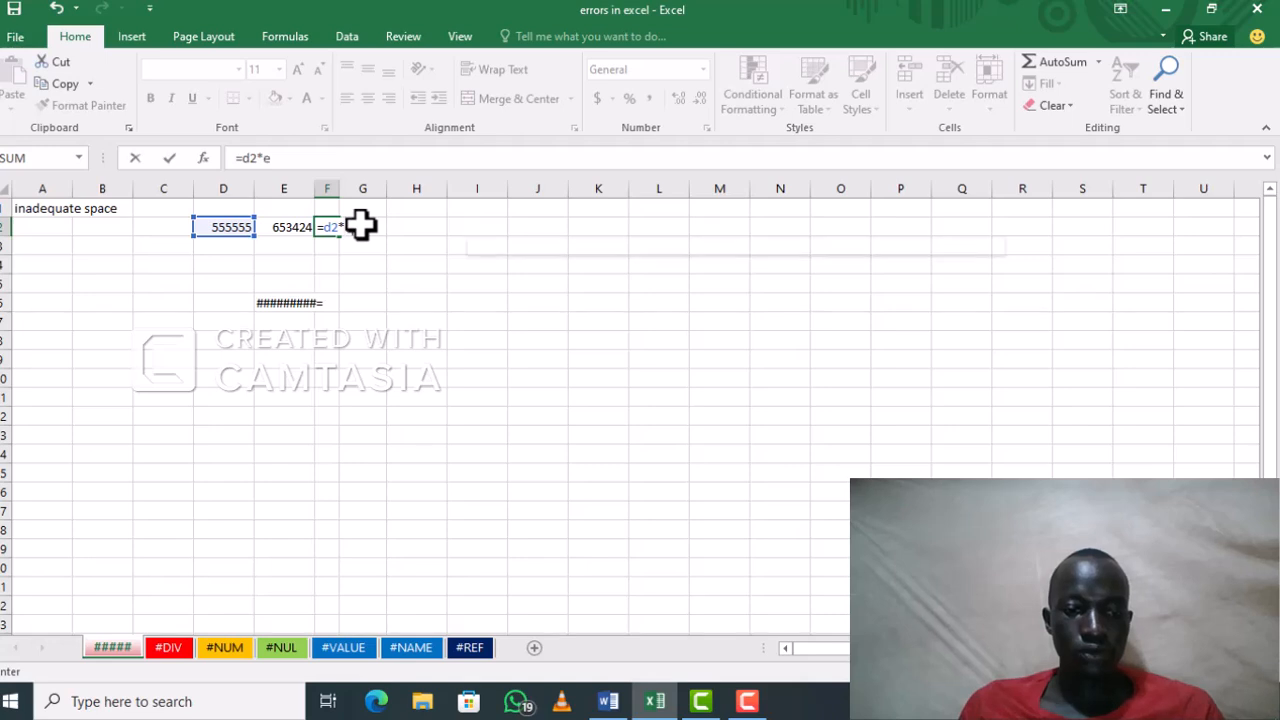
type("e2")
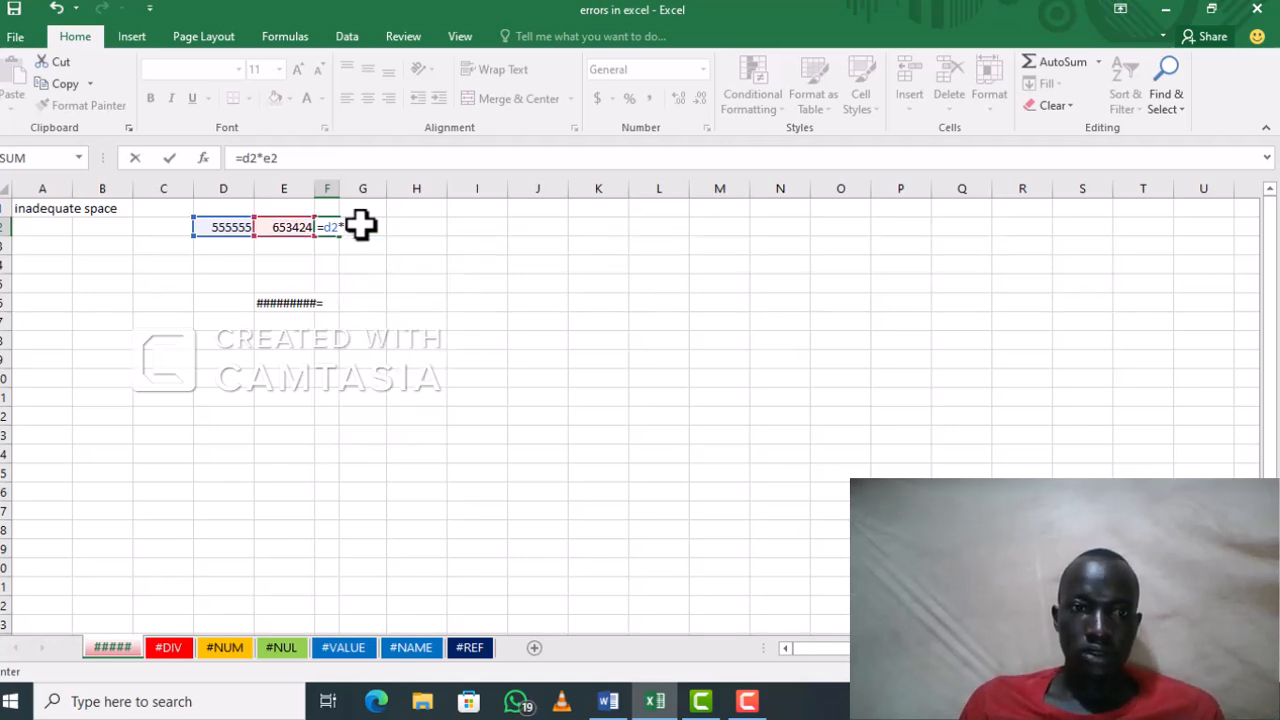
key("Return")
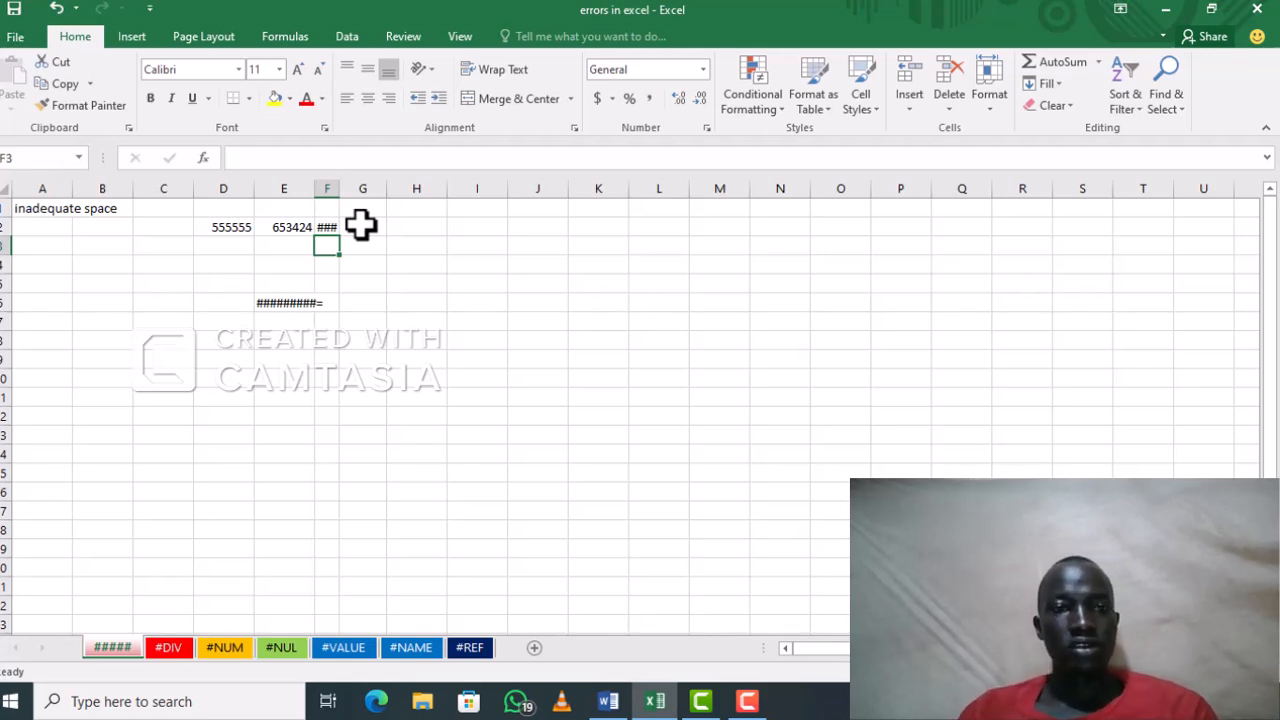
mouse_move(328, 229)
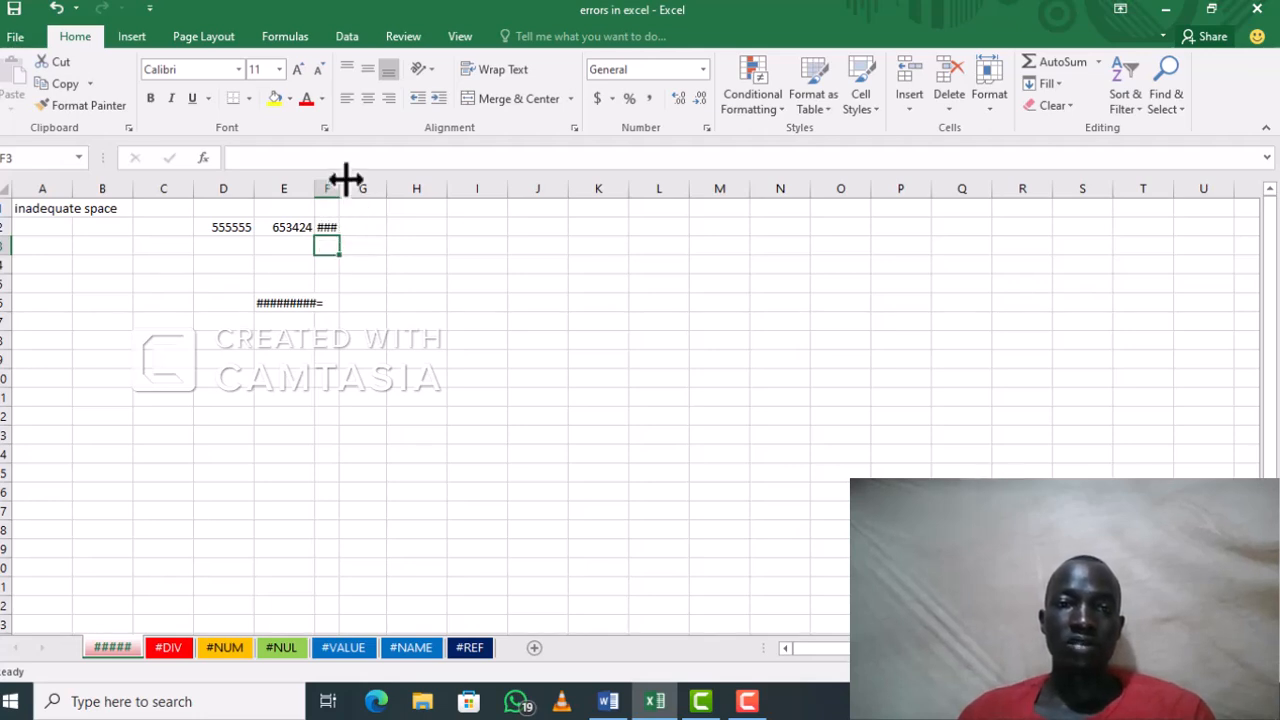
left_click_drag(339, 181, 537, 188)
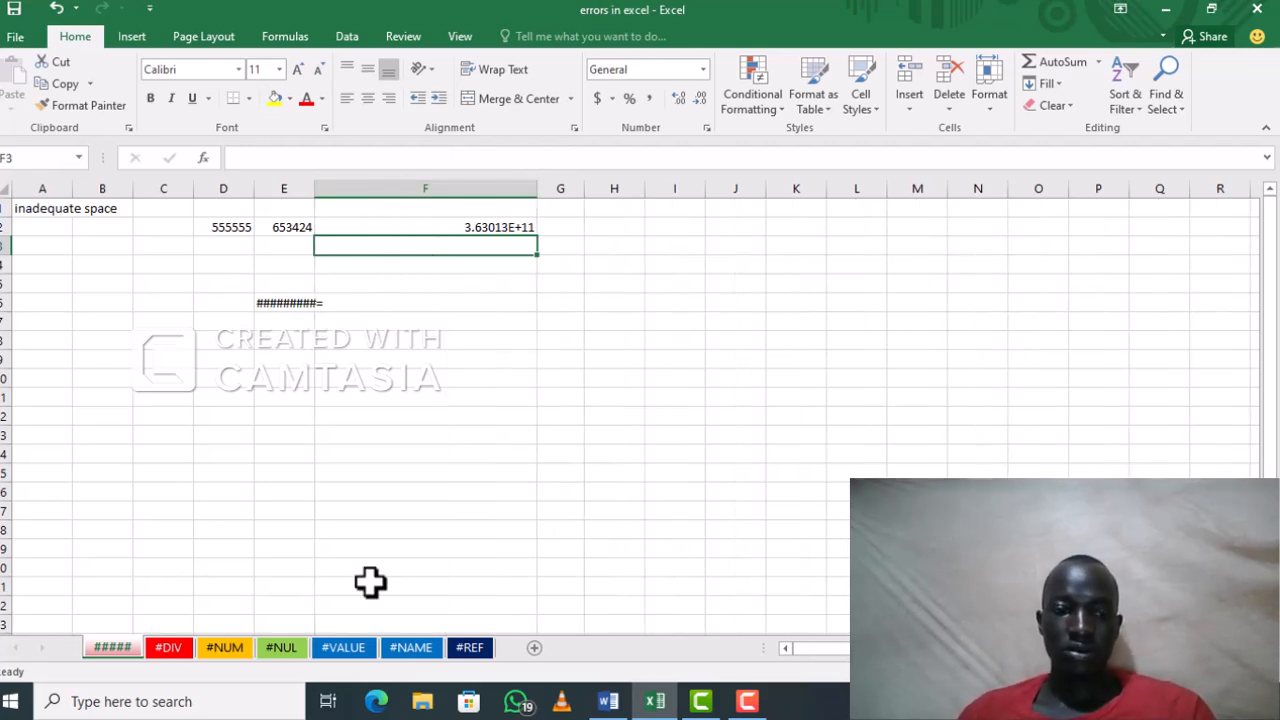
Step: On the #DIV sheet, set cell D8 to italic and enter the text #DIV in it
left_click(169, 648)
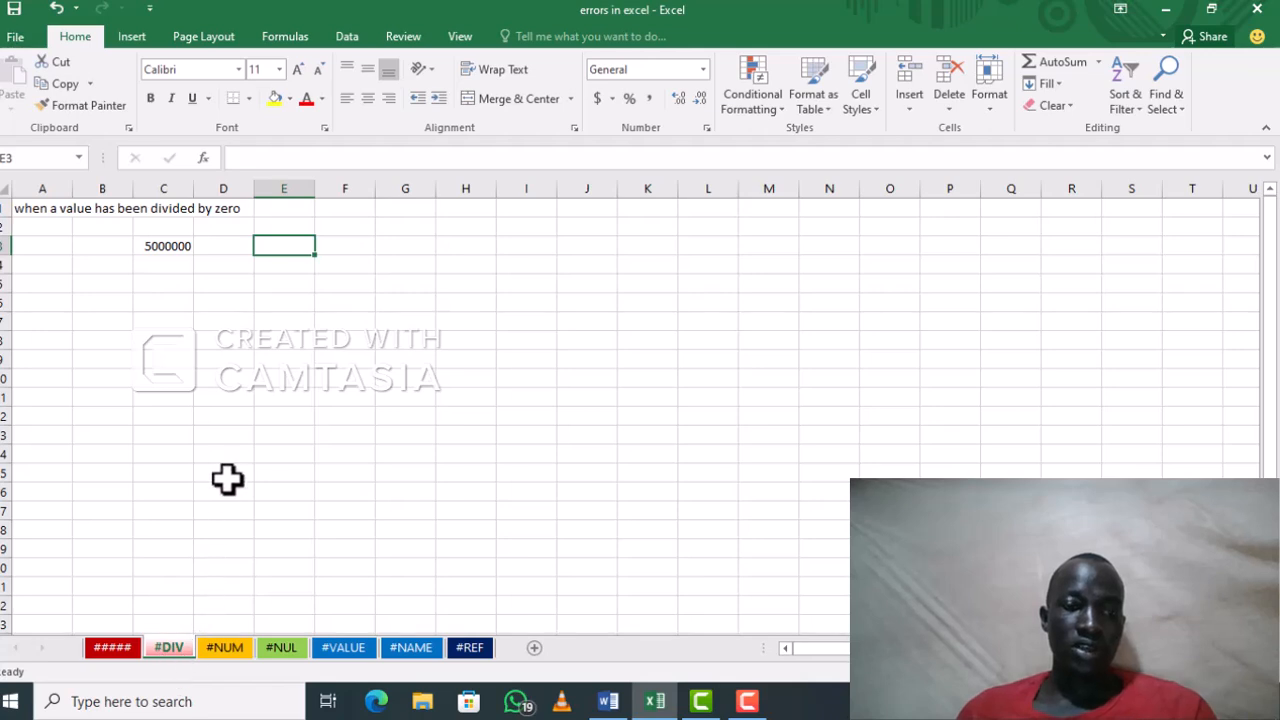
left_click(220, 341)
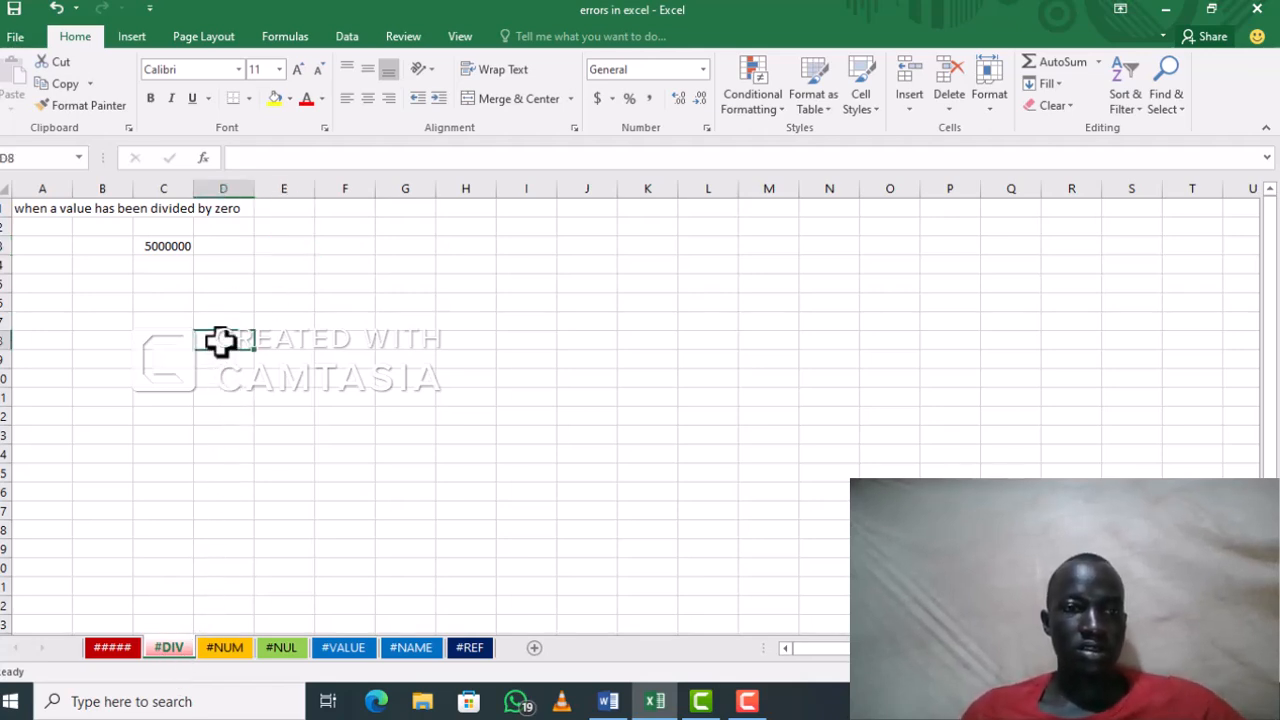
key("ctrl+i")
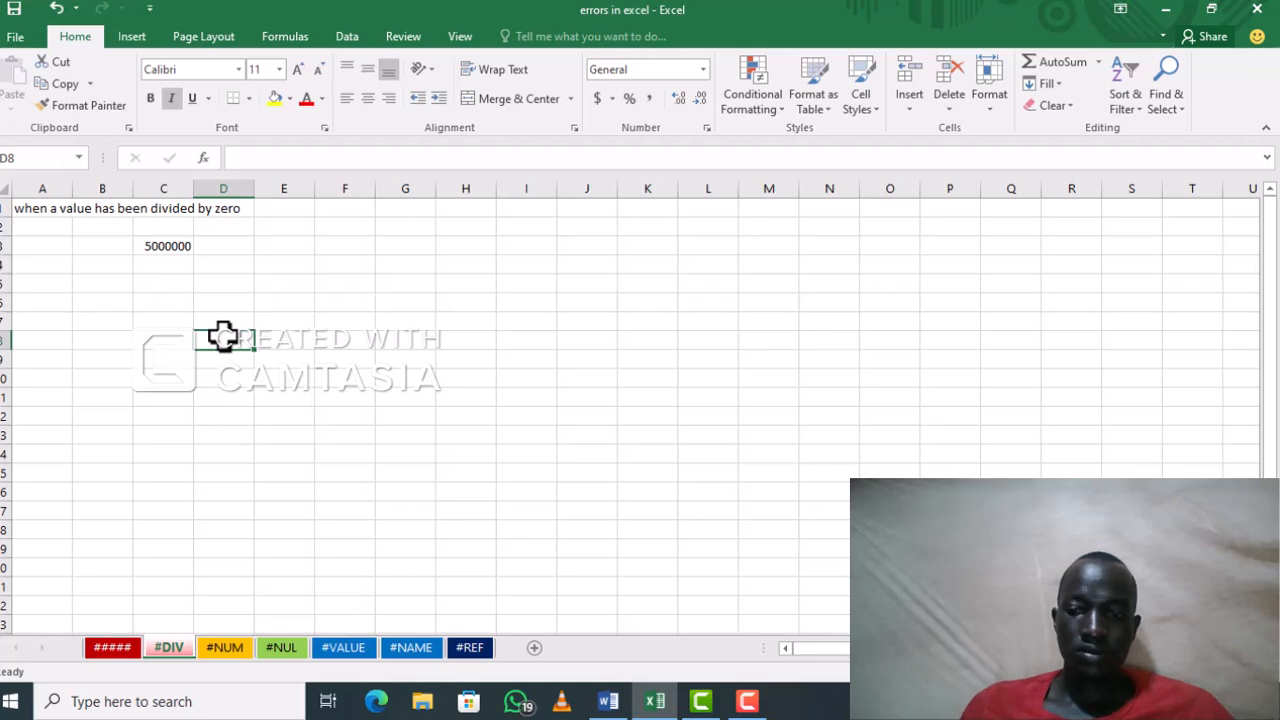
type("#D")
key("BackSpace")
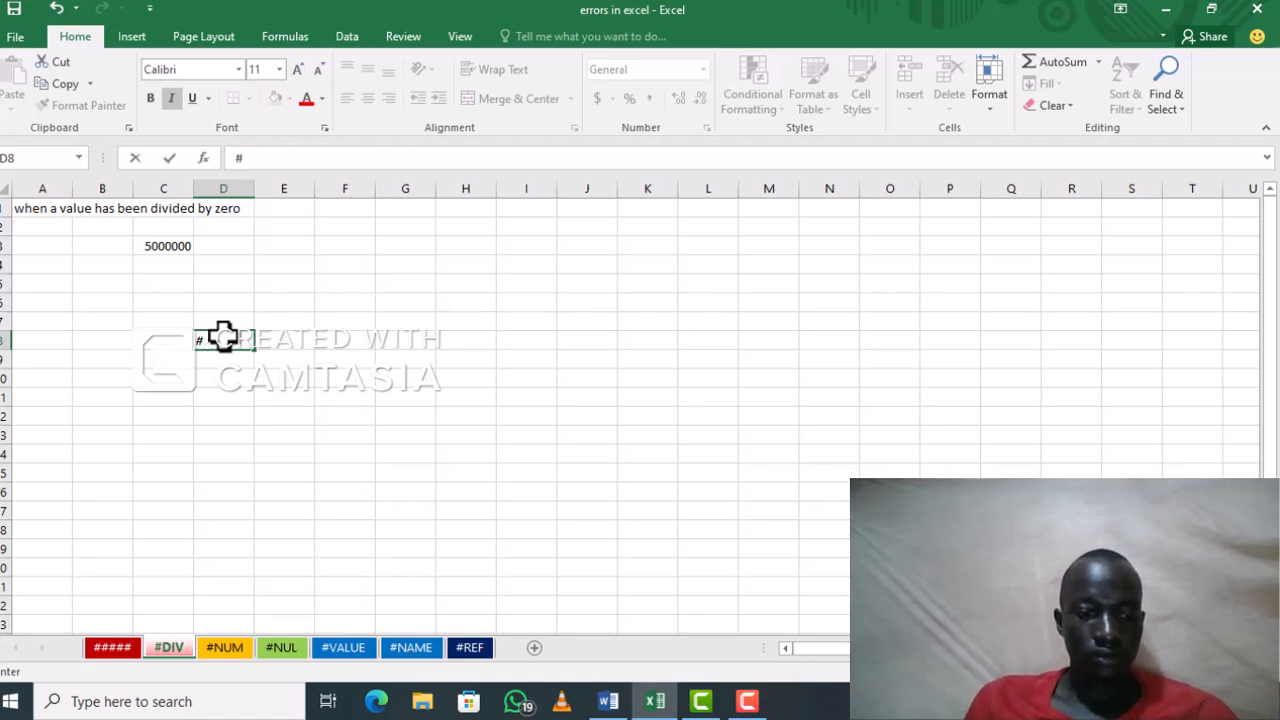
type("DIV")
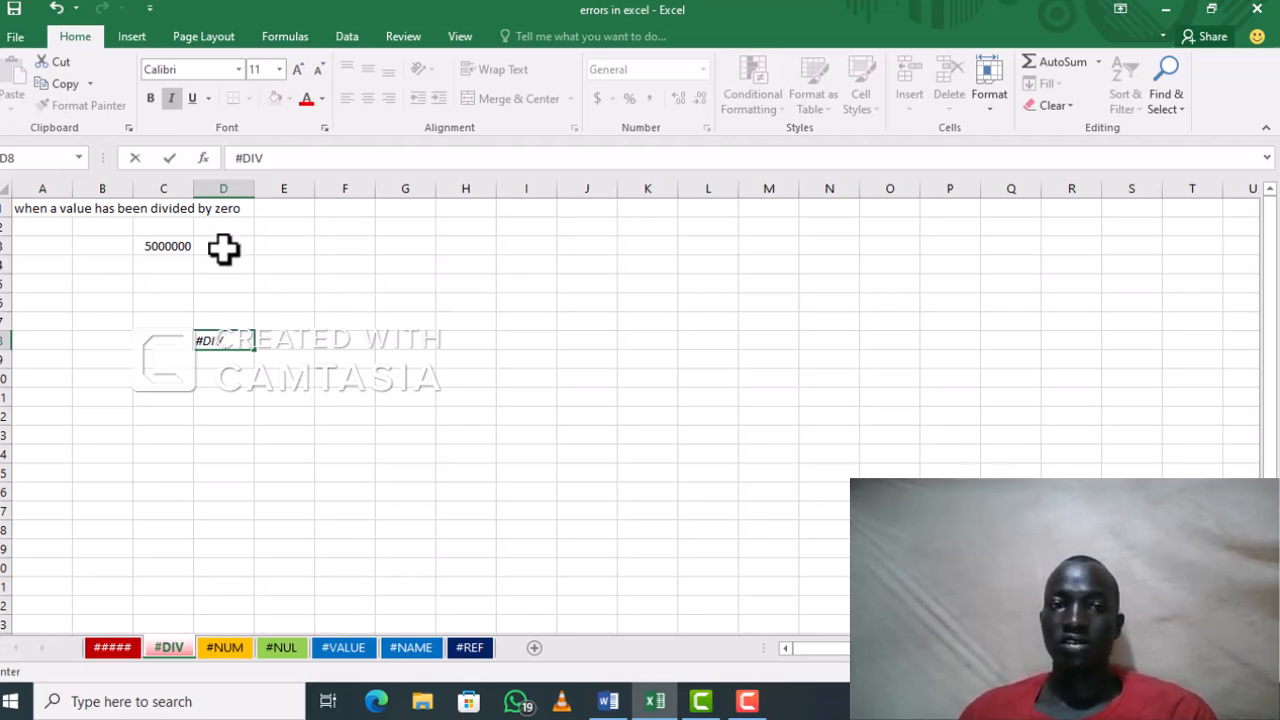
Step: Divide C3 by the empty cell D3 with the formula =C3/D3 in cell E3, and select the result cell
left_click(265, 249)
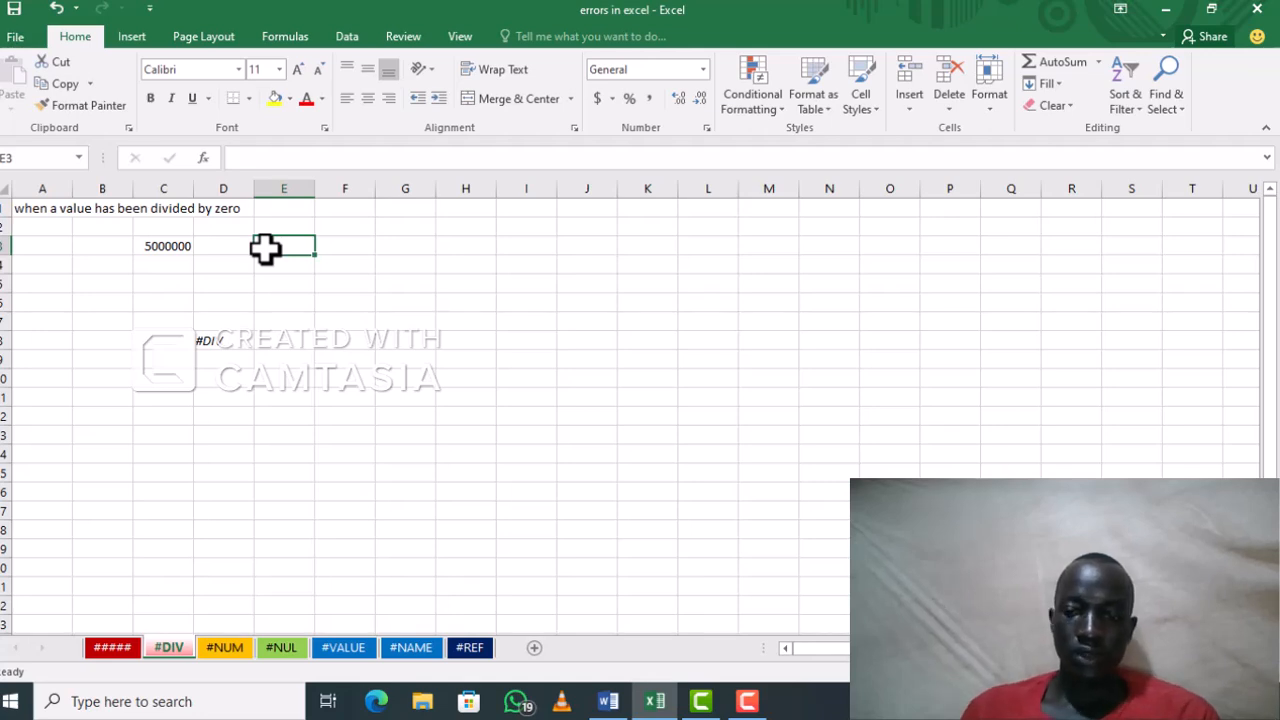
type("=")
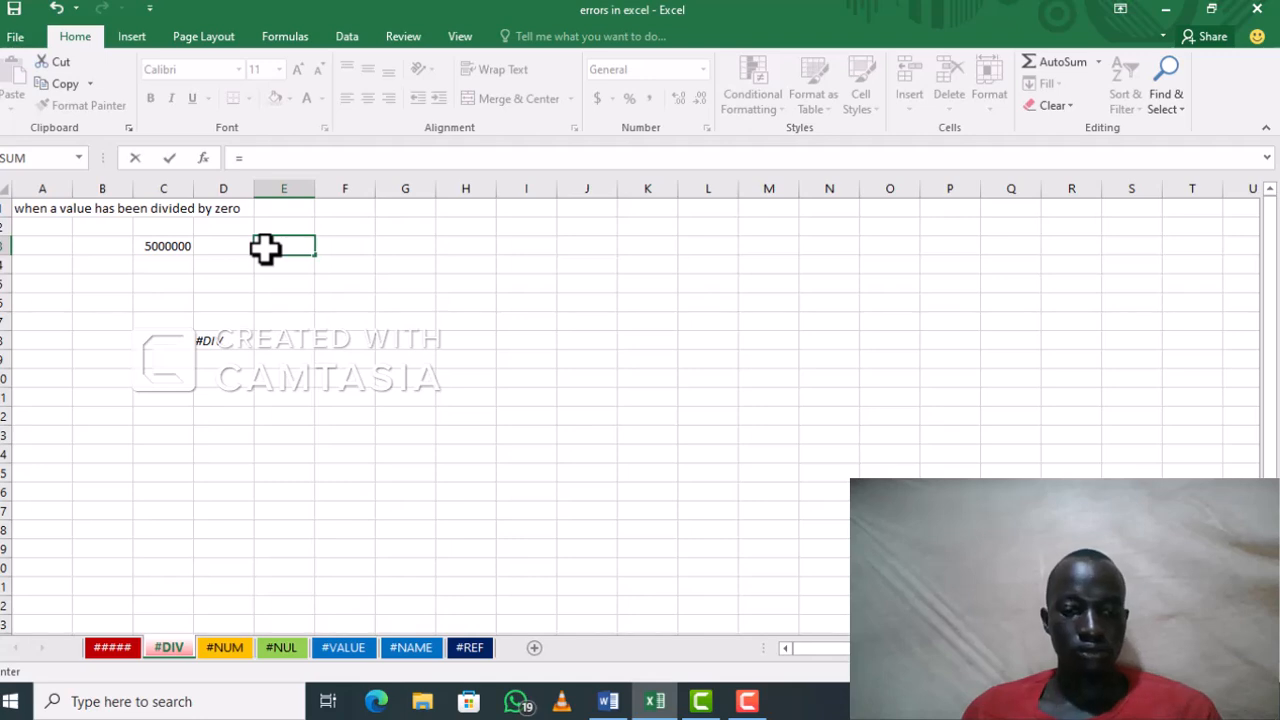
type("C")
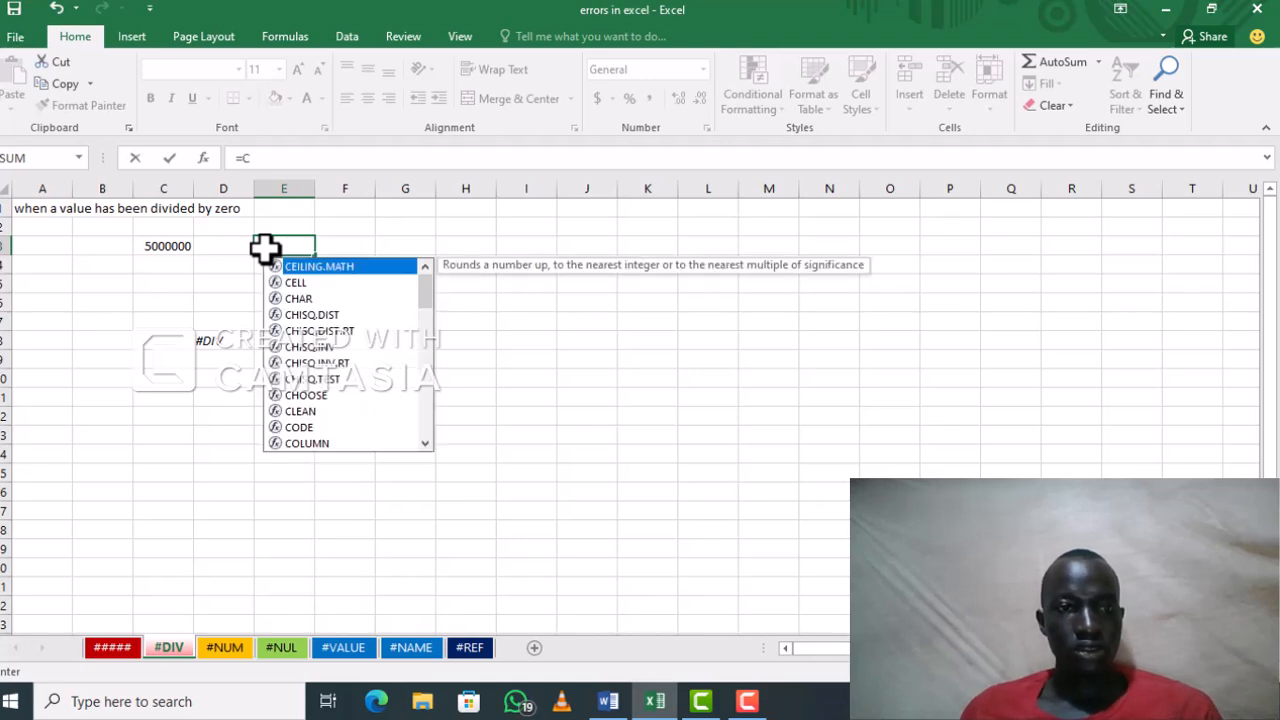
type("3")
key("BackSpace")
type("3/")
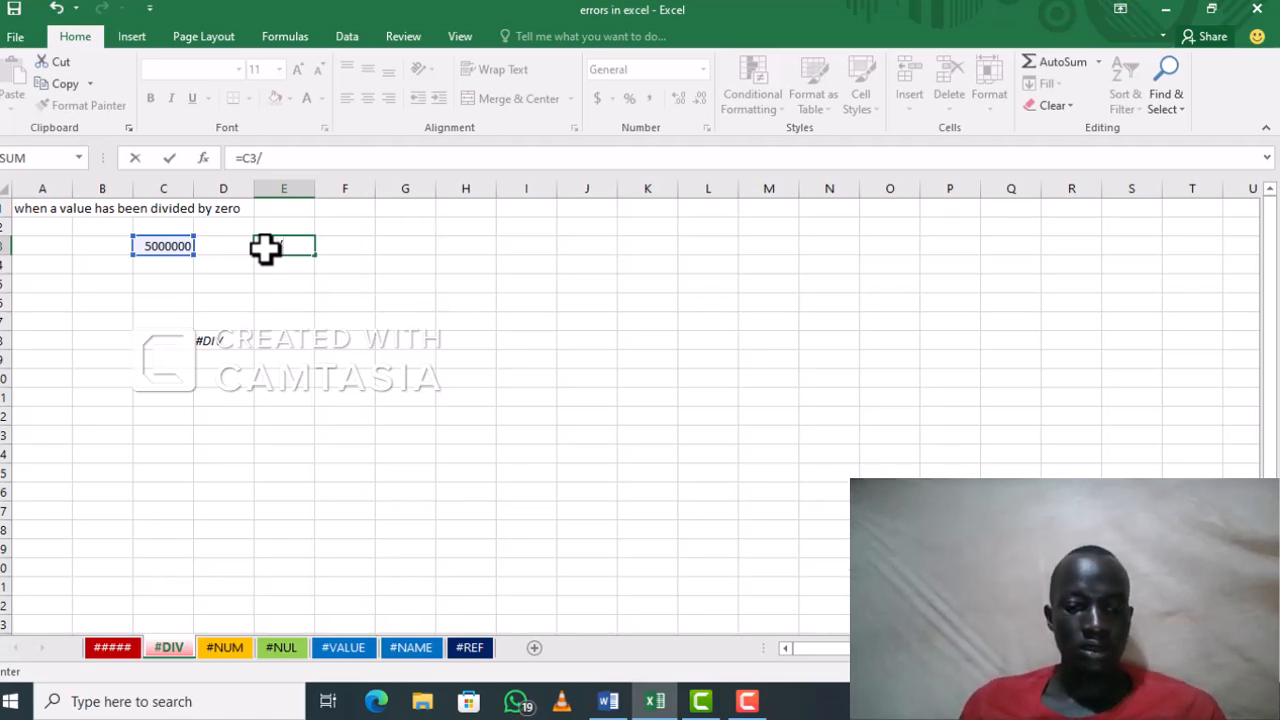
type("D")
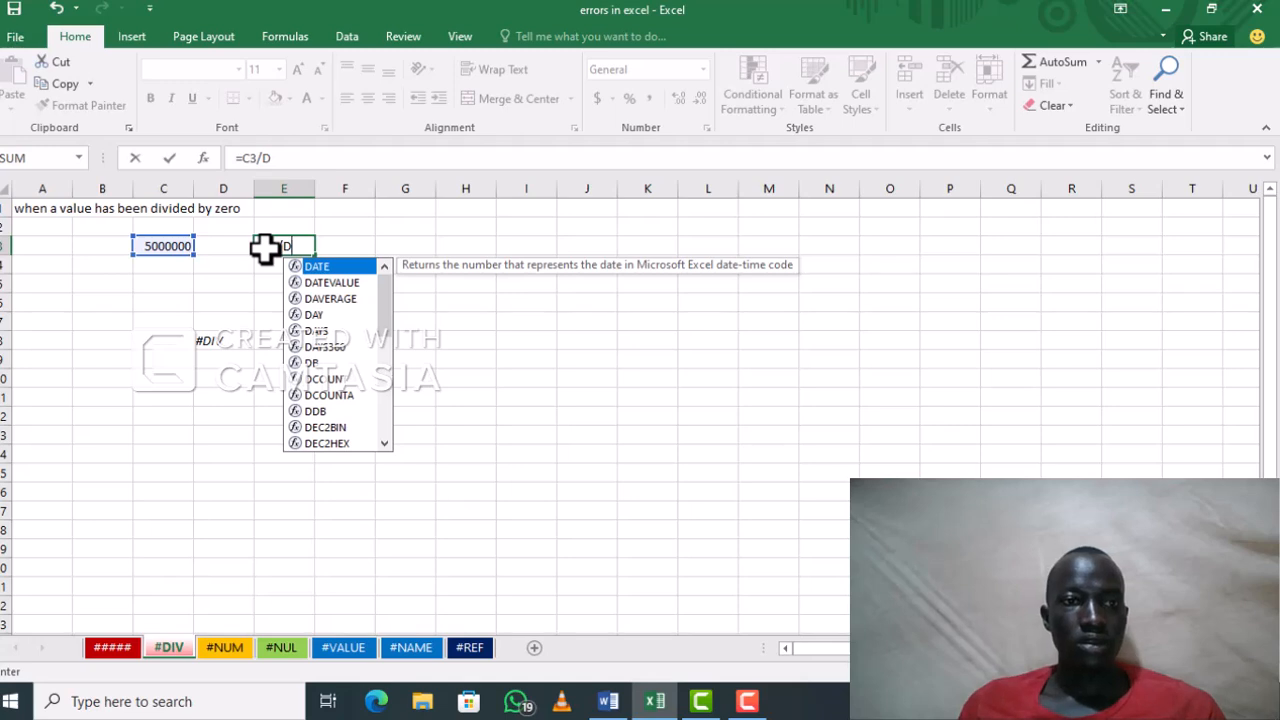
type("3")
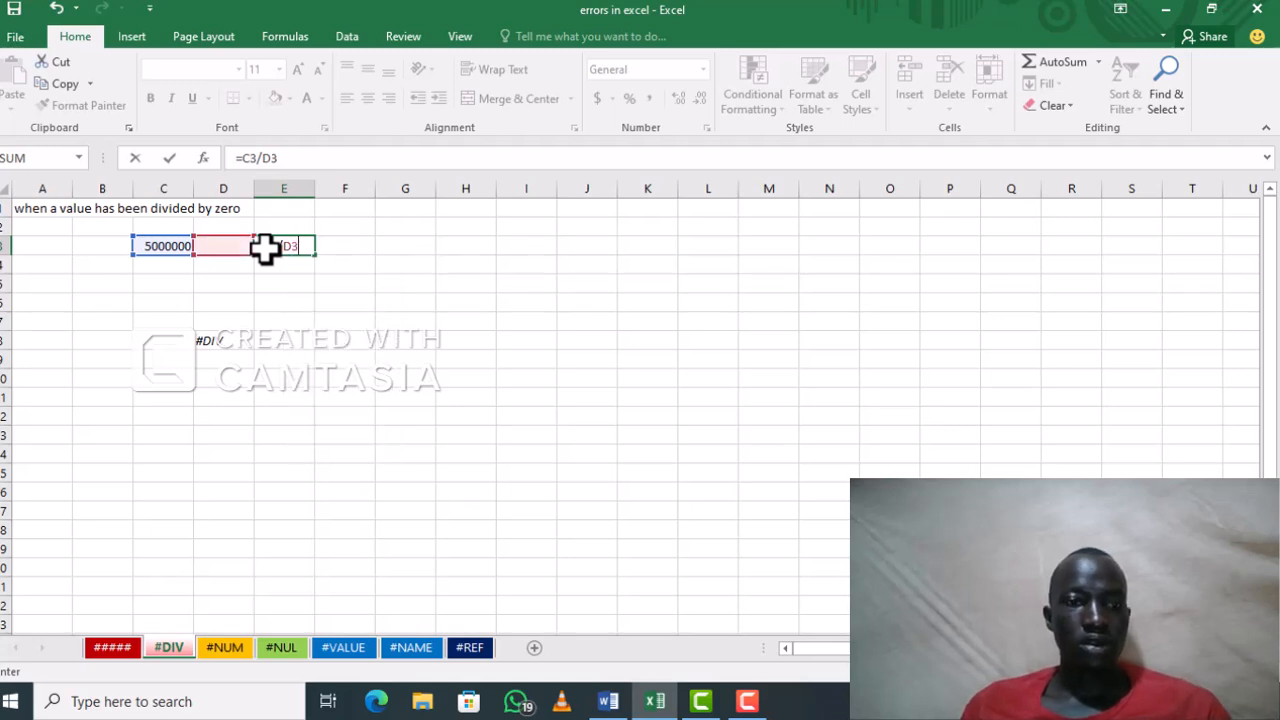
key("Return")
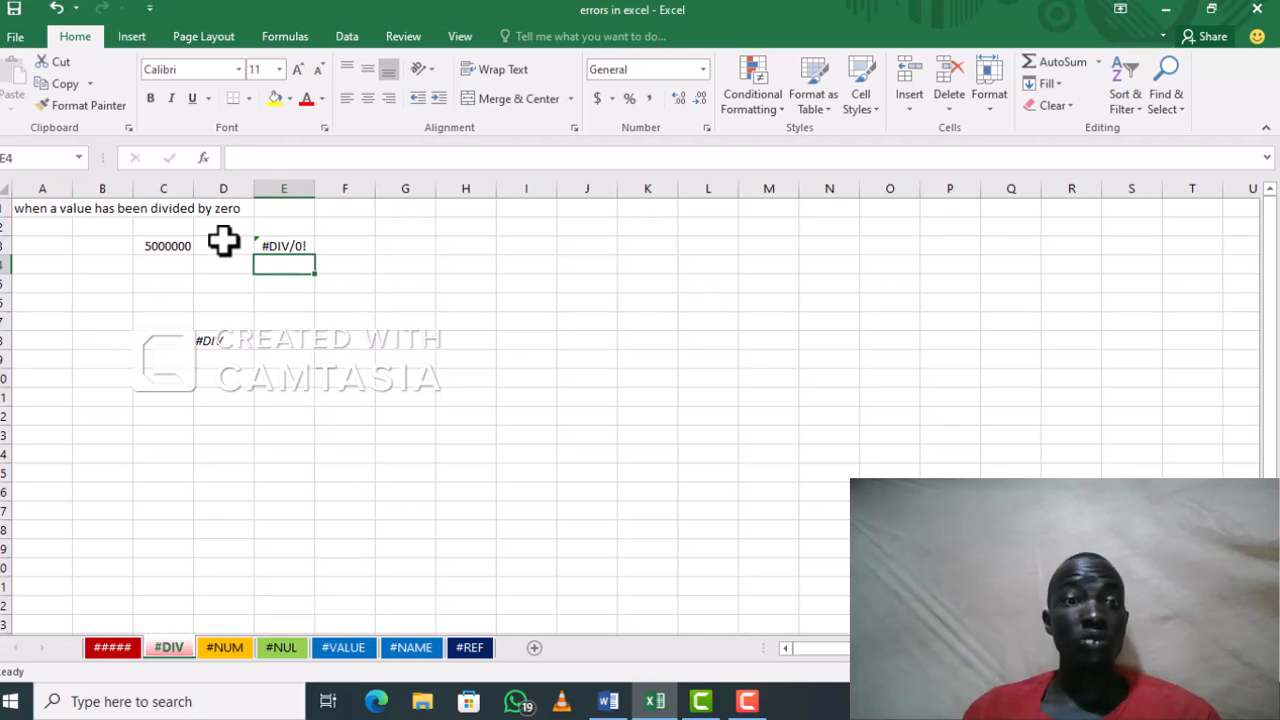
left_click(297, 247)
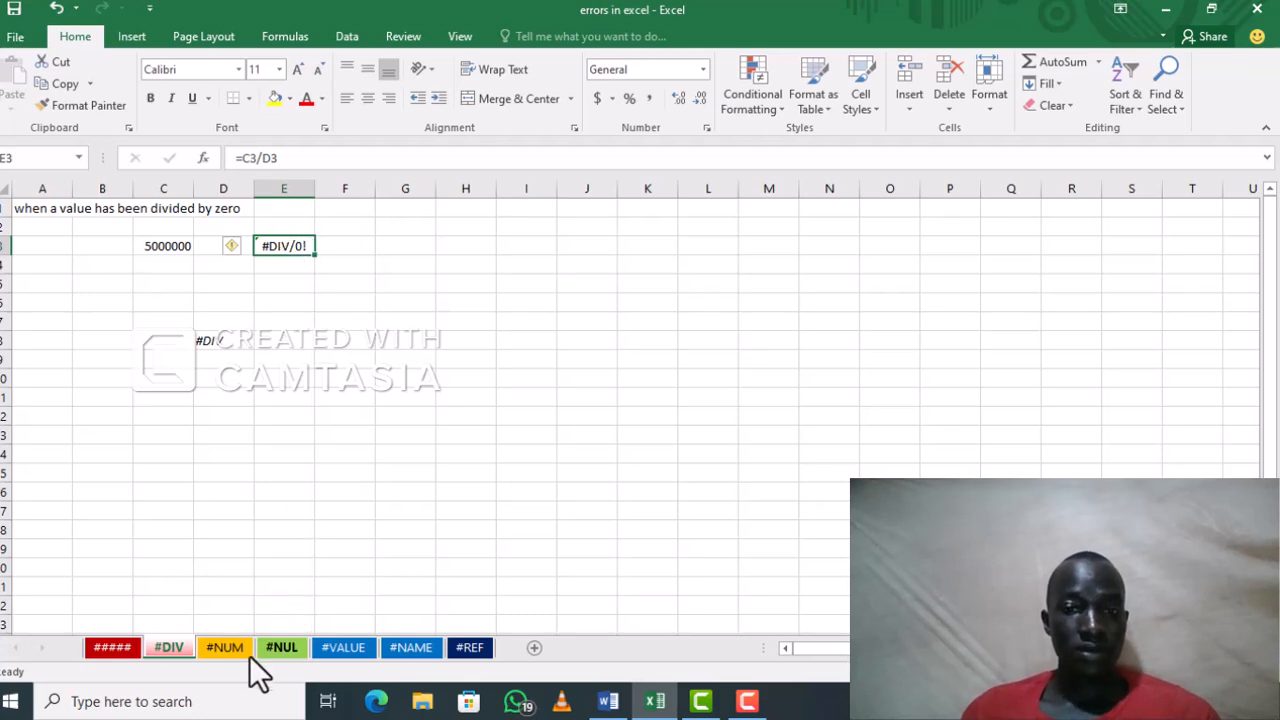
Step: On the #NUM sheet, clear the existing formula in cell D3 and begin a SUM formula there
left_click(225, 645)
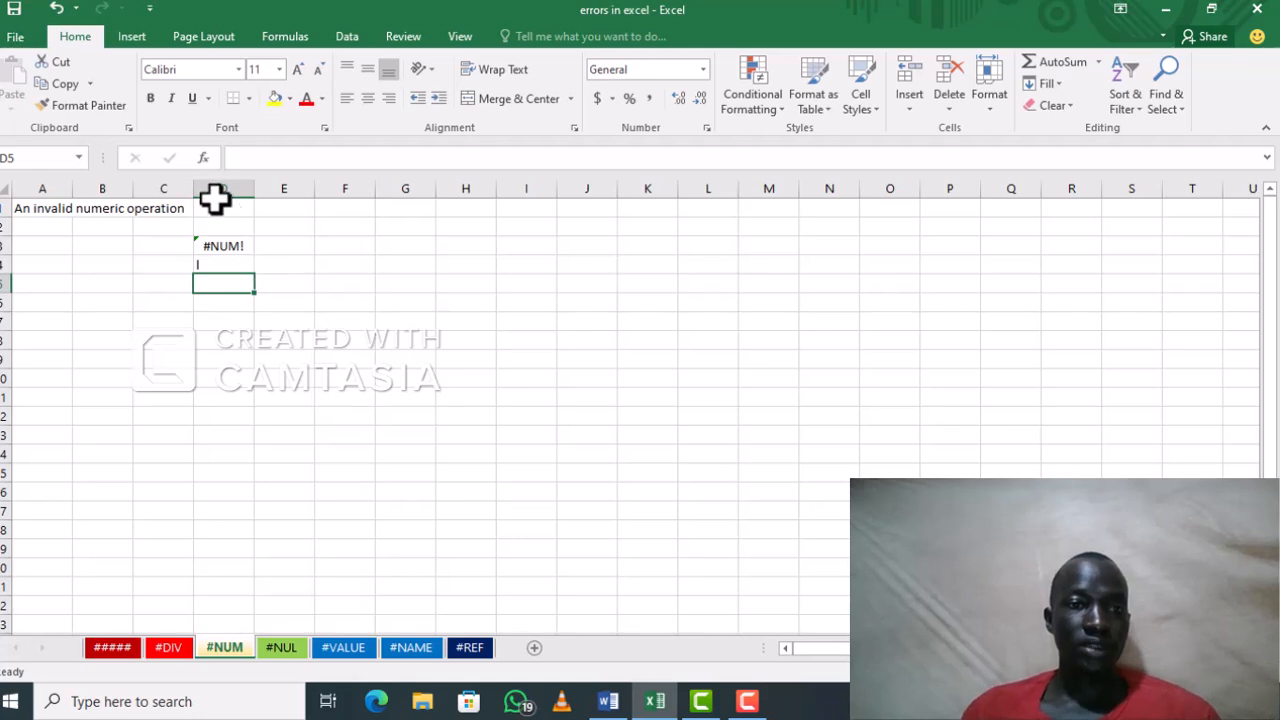
left_click(228, 248)
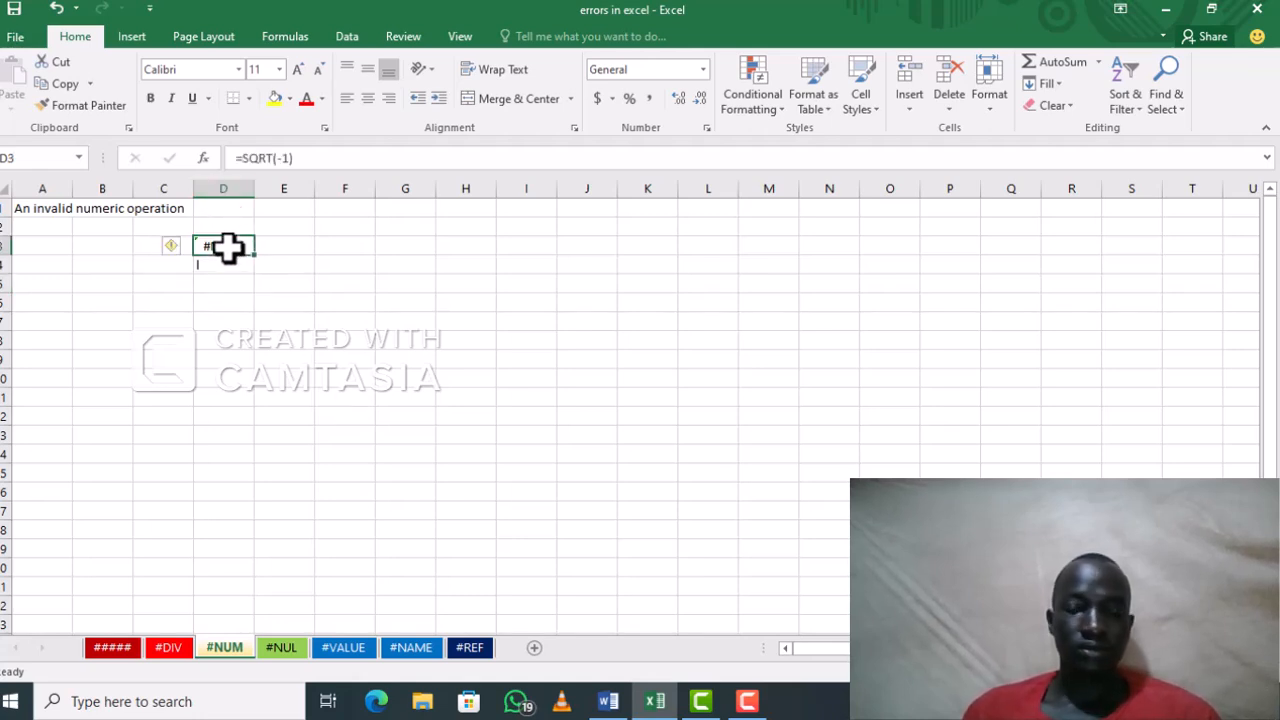
key("BackSpace")
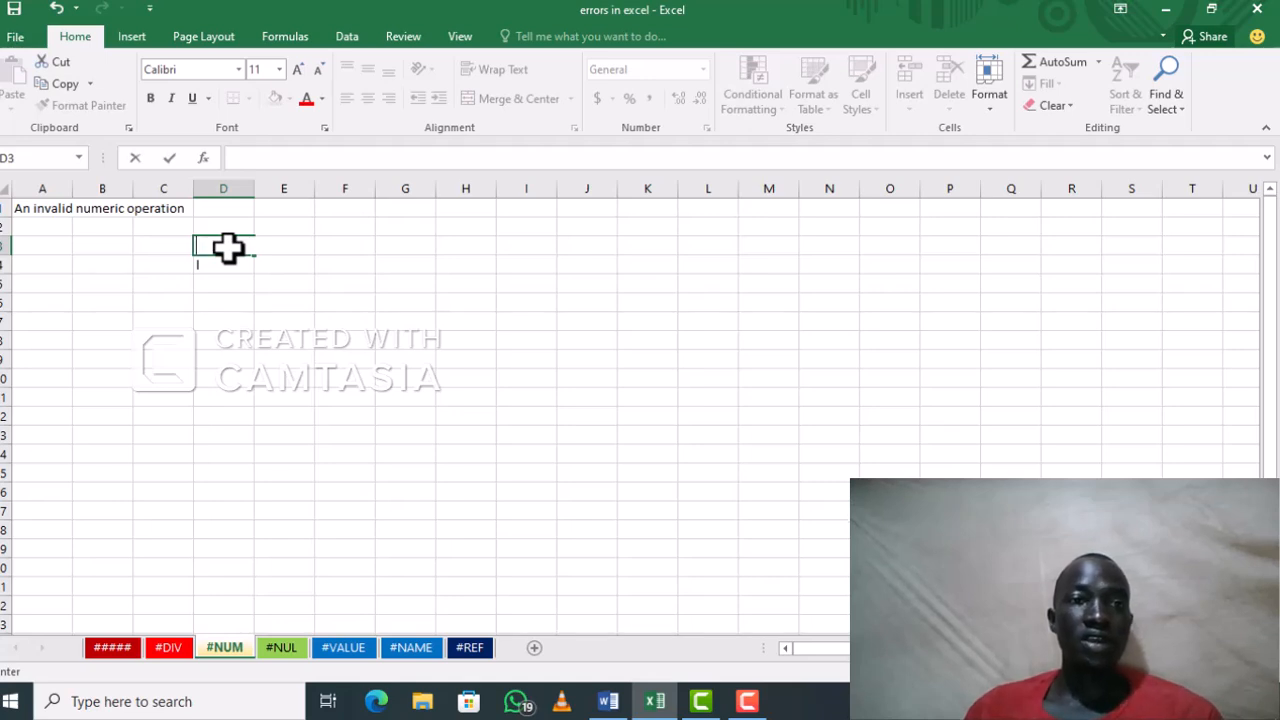
type("=")
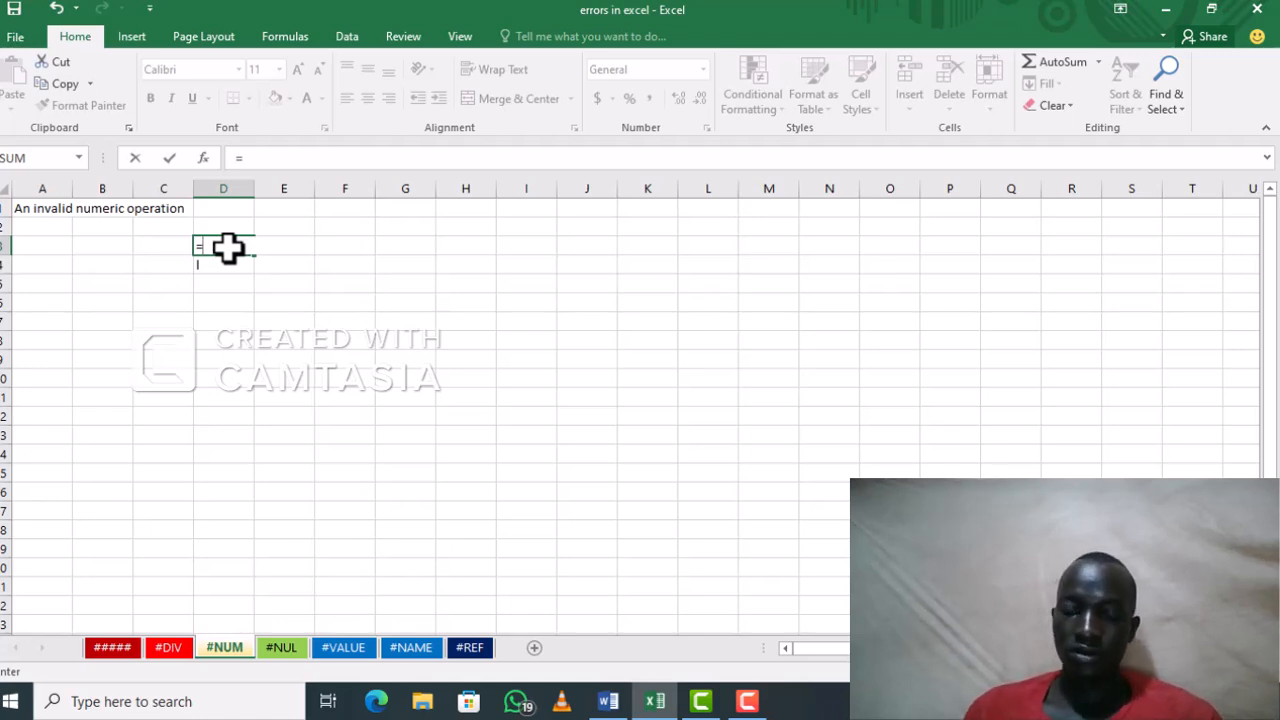
type("SUM(")
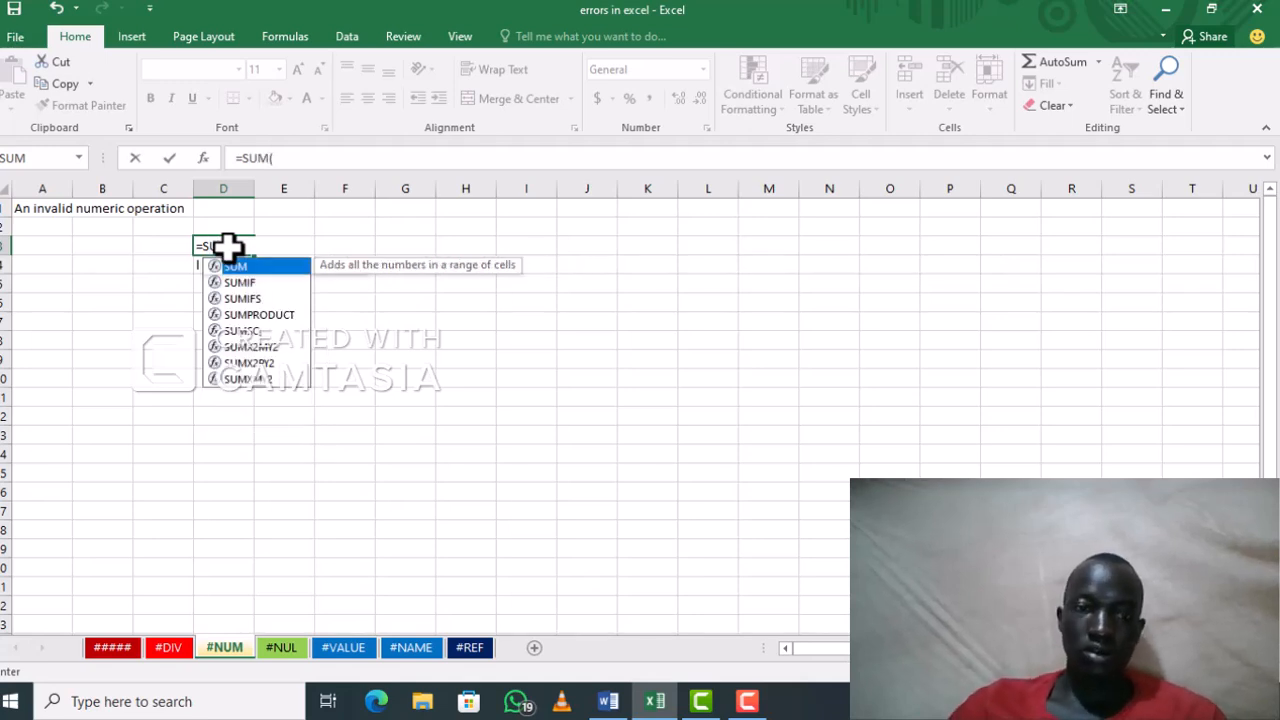
type("A")
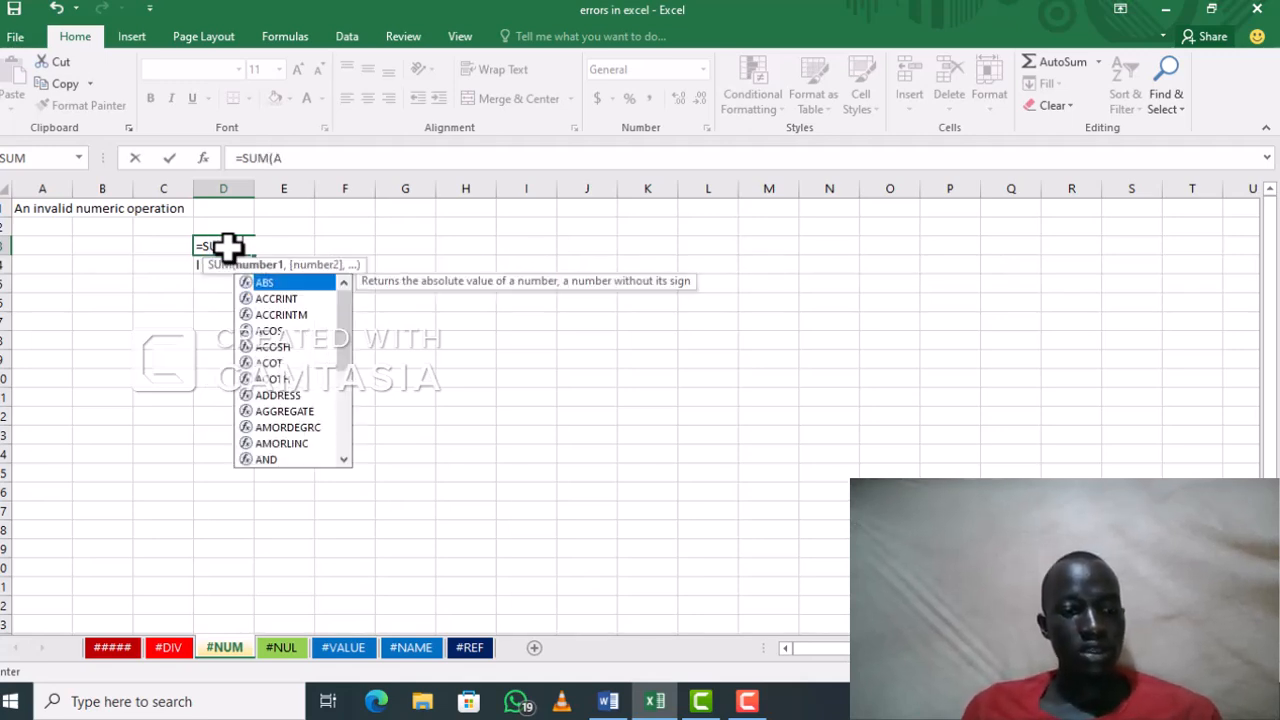
type("1")
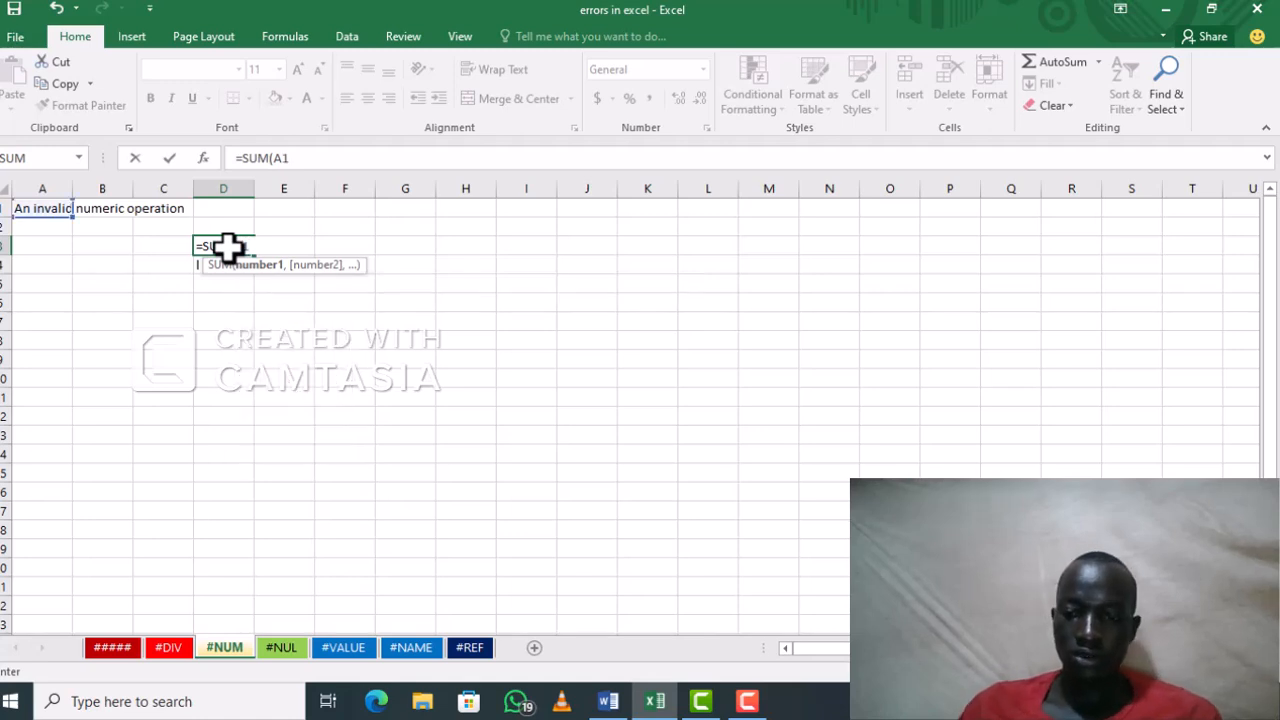
type(":A5")
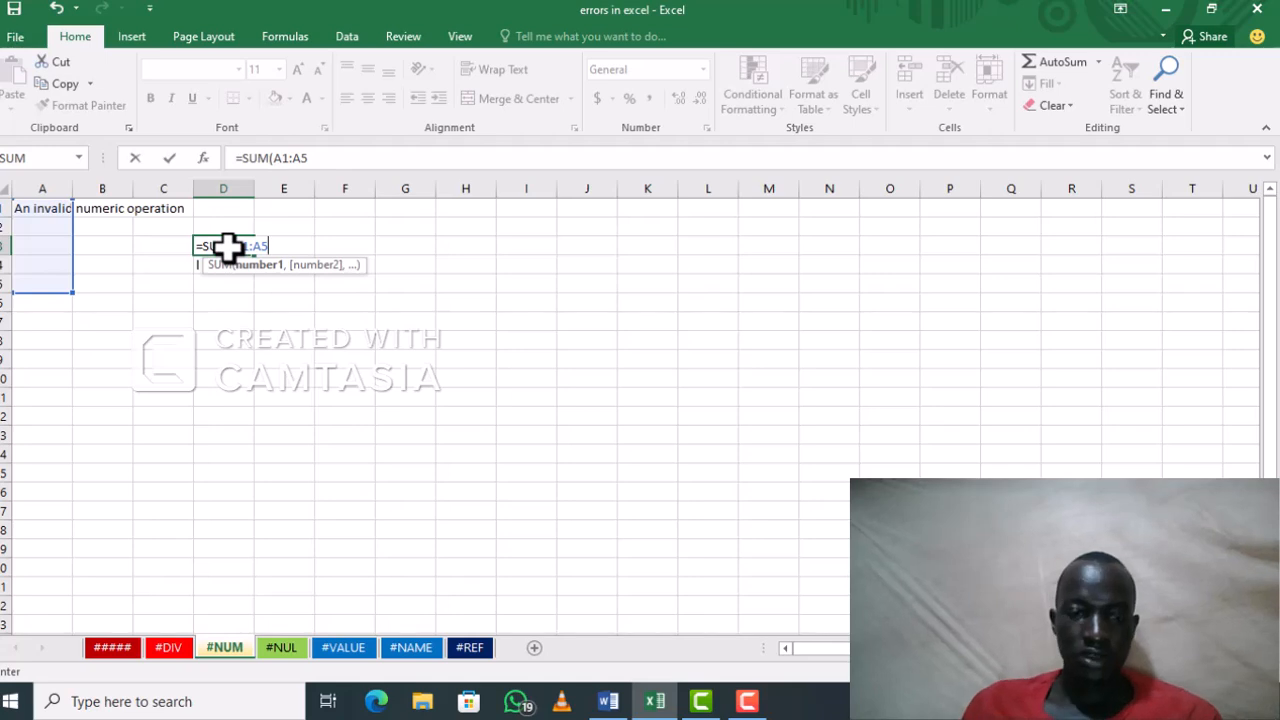
type(" B")
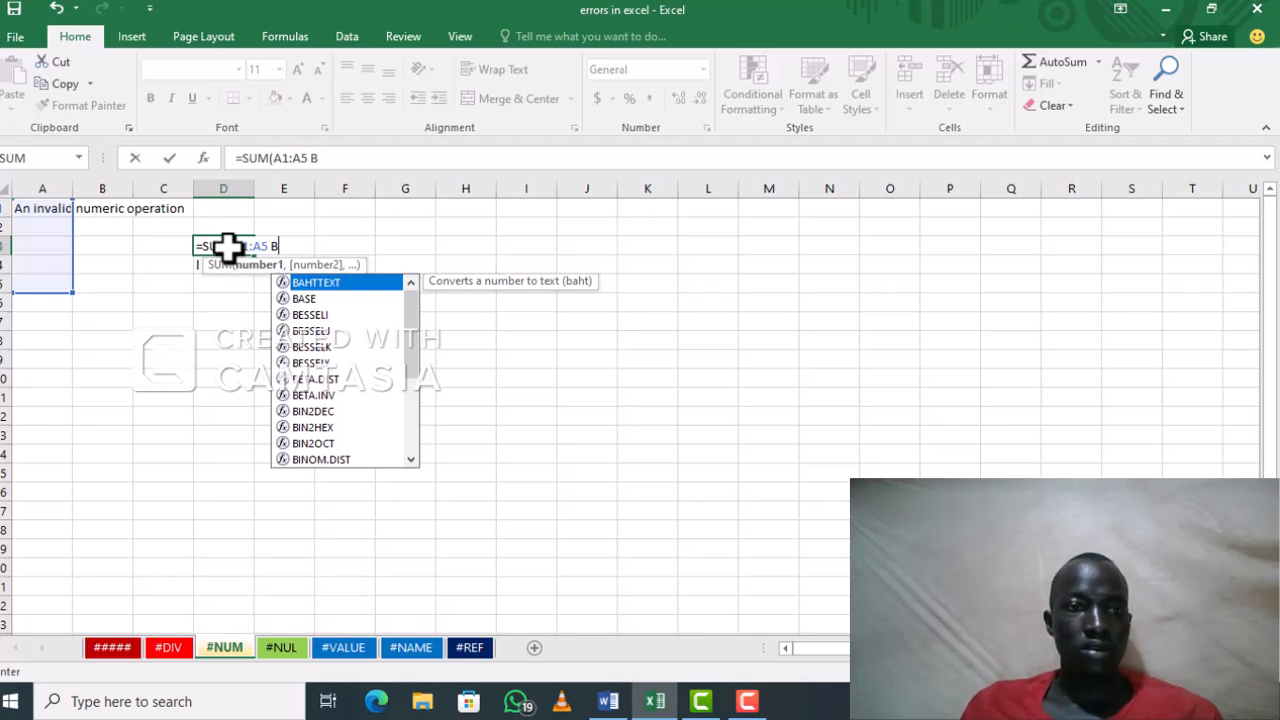
key("BackSpace")
key("BackSpace")
key("BackSpace")
key("BackSpace")
key("BackSpace")
key("BackSpace")
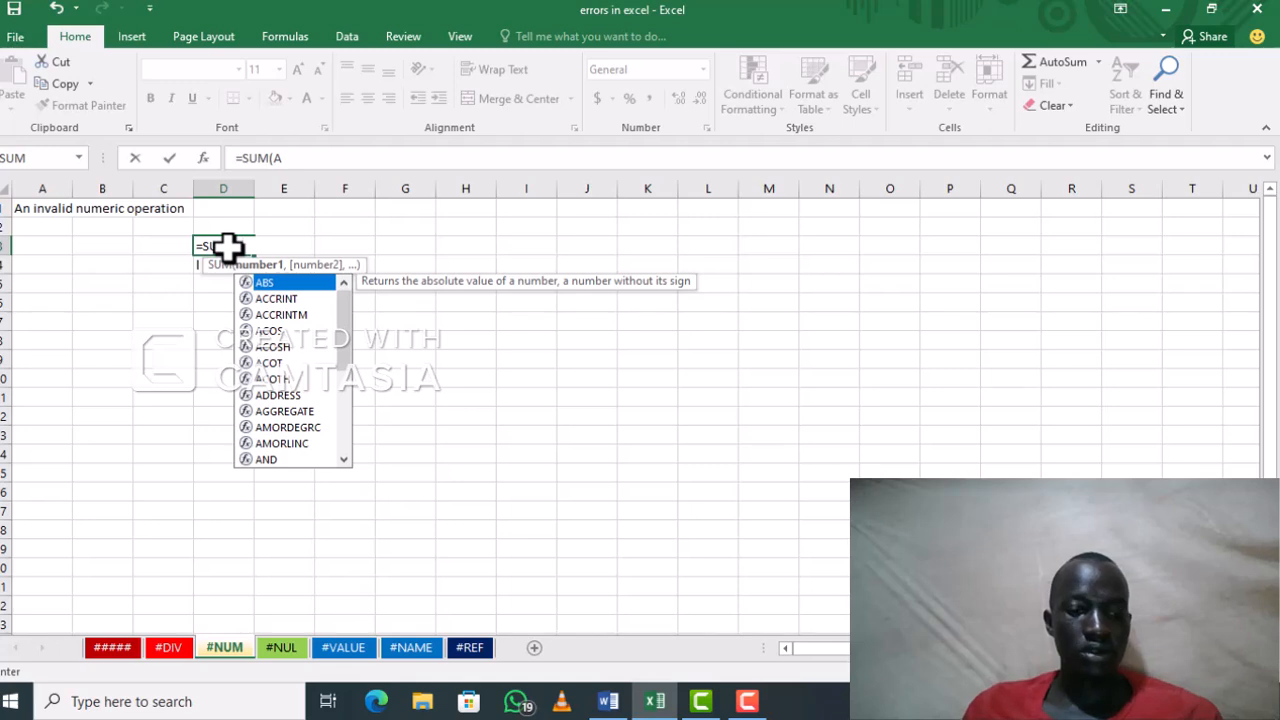
Step: Complete the formula in D3 as =SUM(A2:A5 B2:B5), commit it, and clear the cell again
type("2")
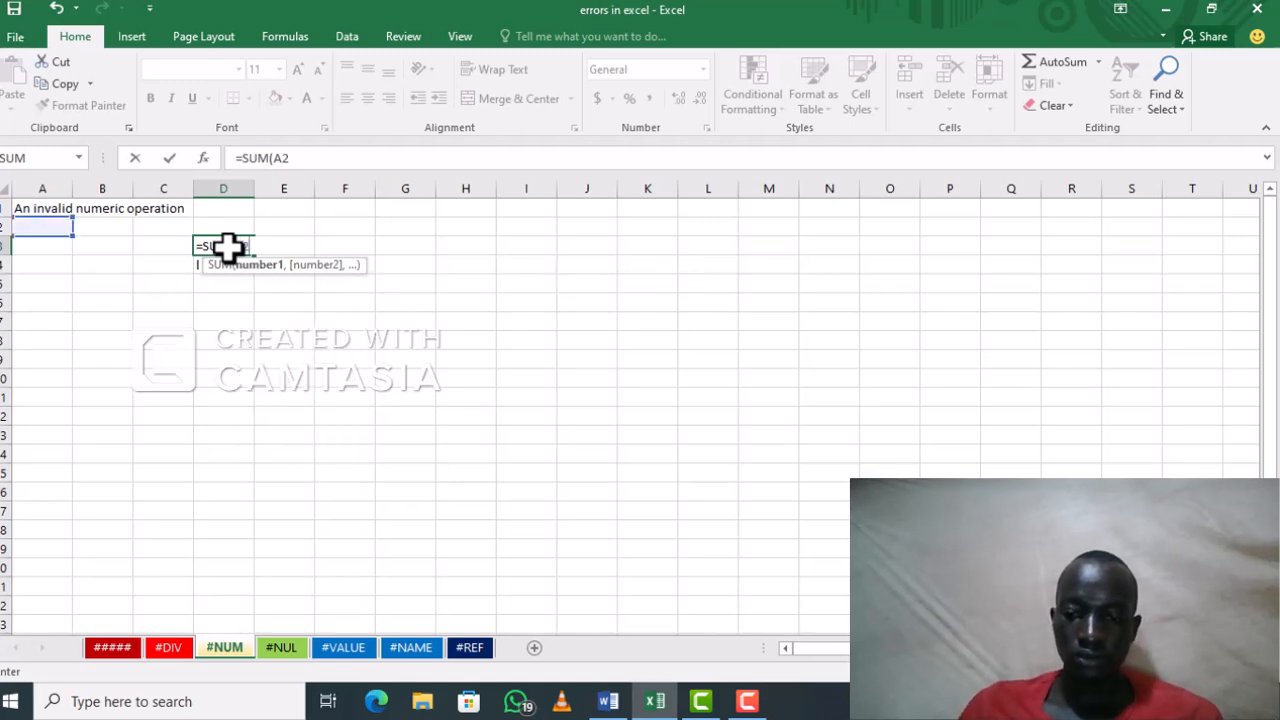
type(":A5")
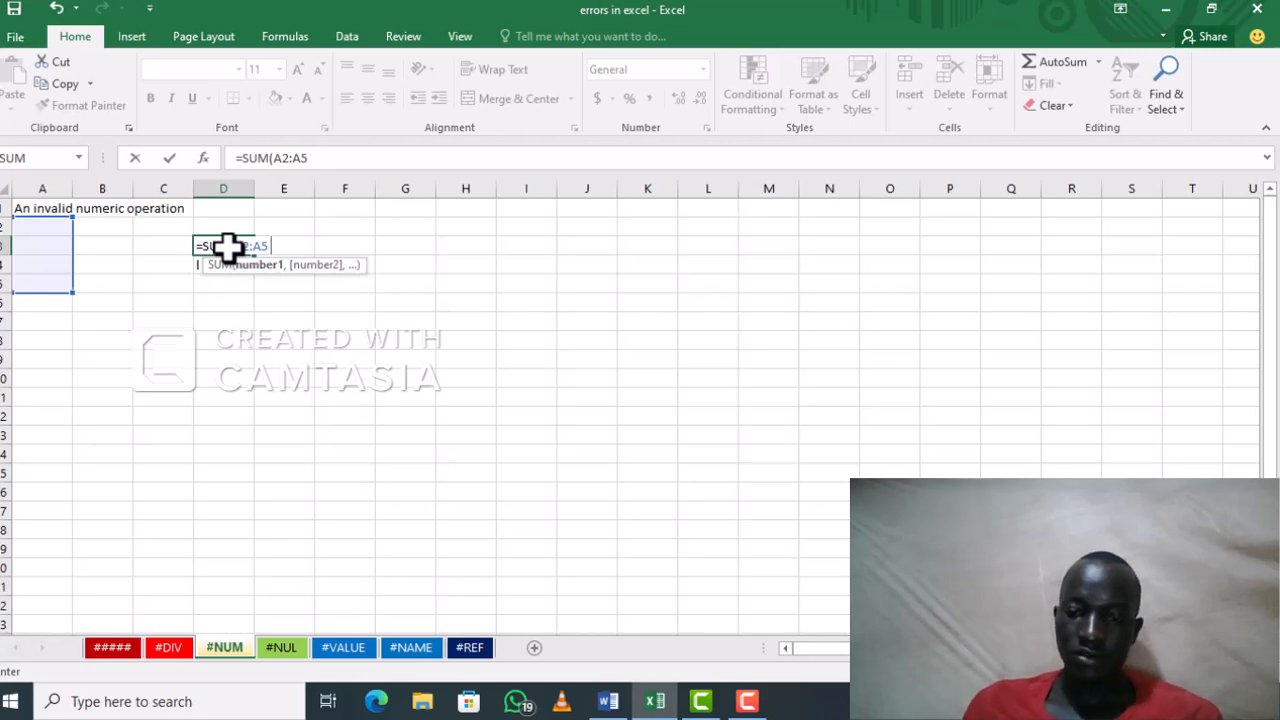
type(" B")
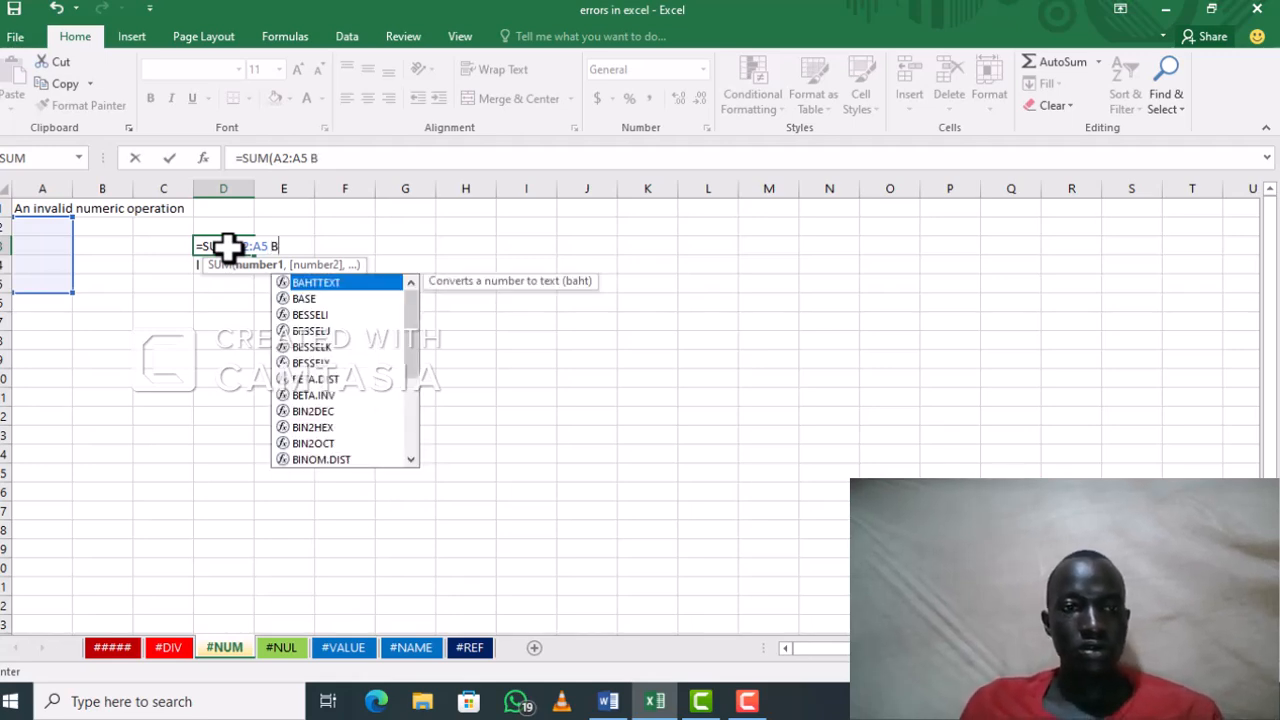
type("2:")
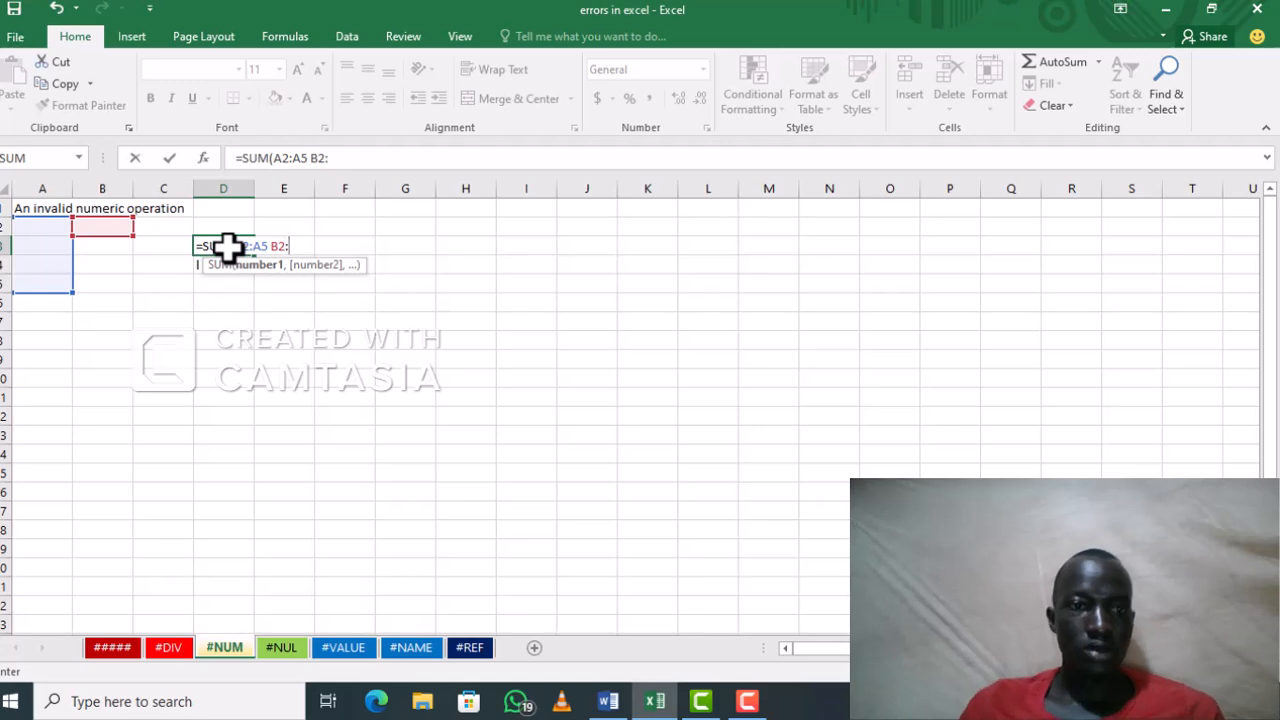
type("B5")
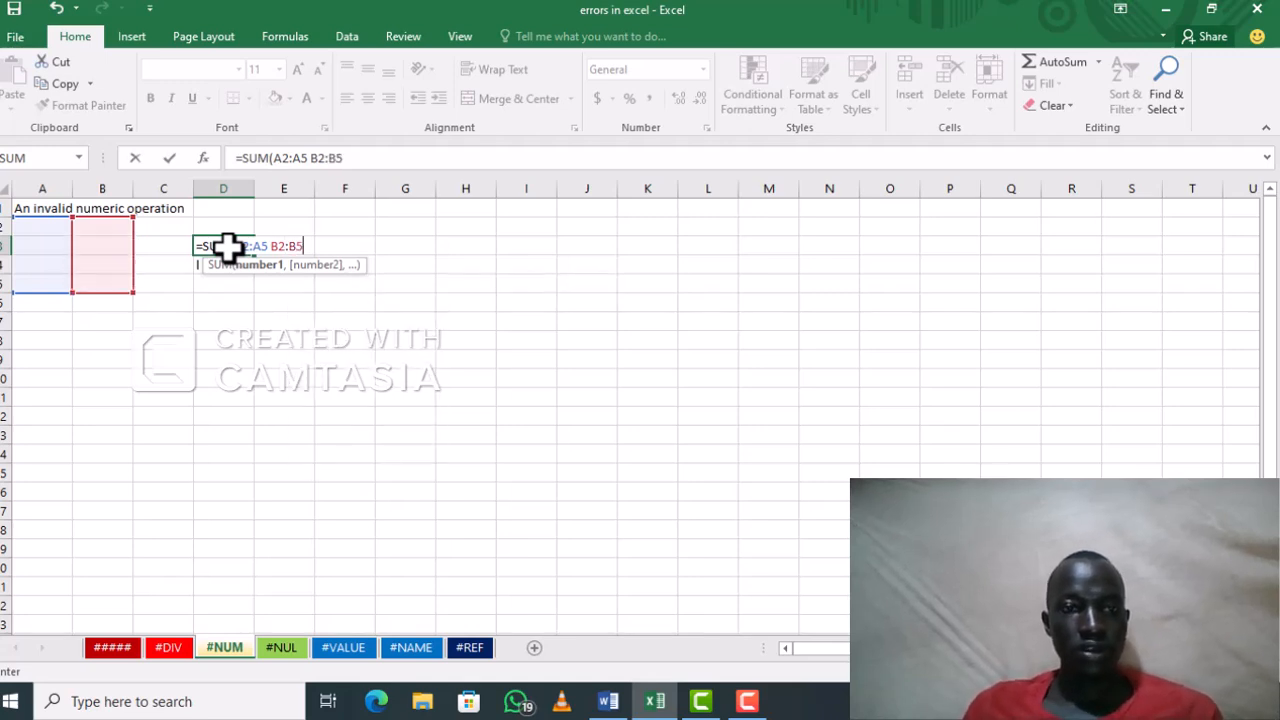
type(")")
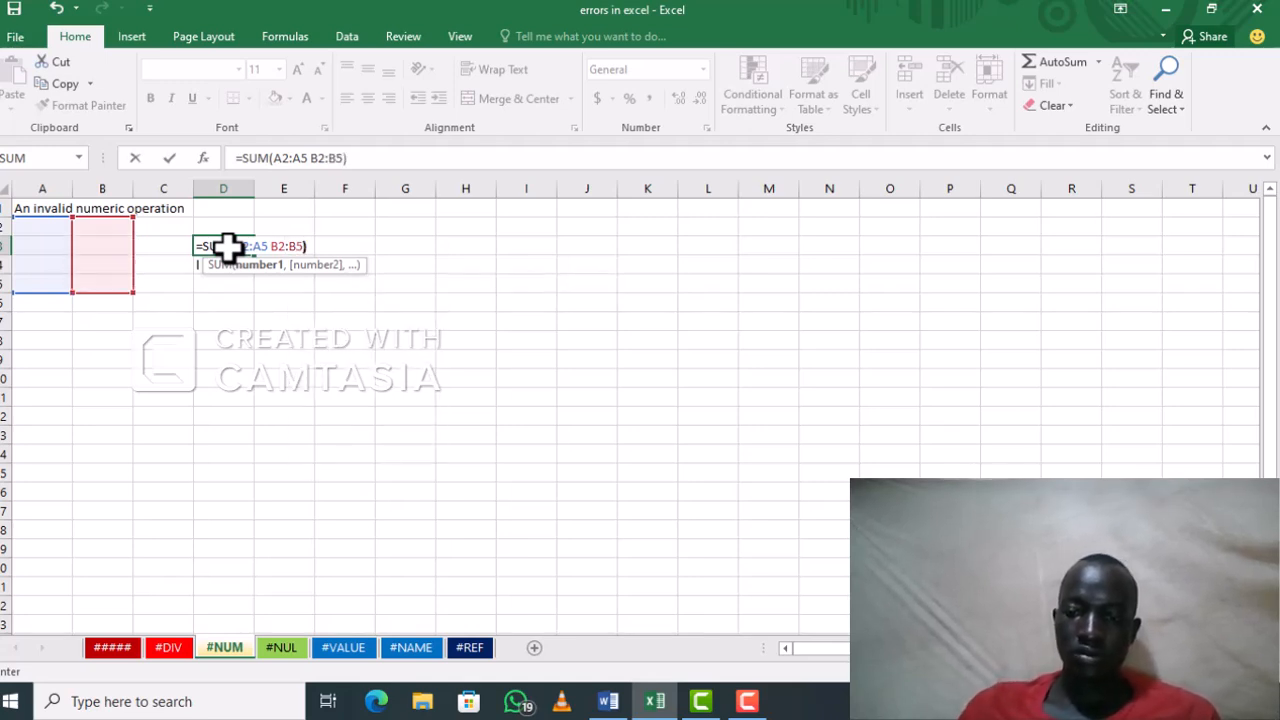
key("Return")
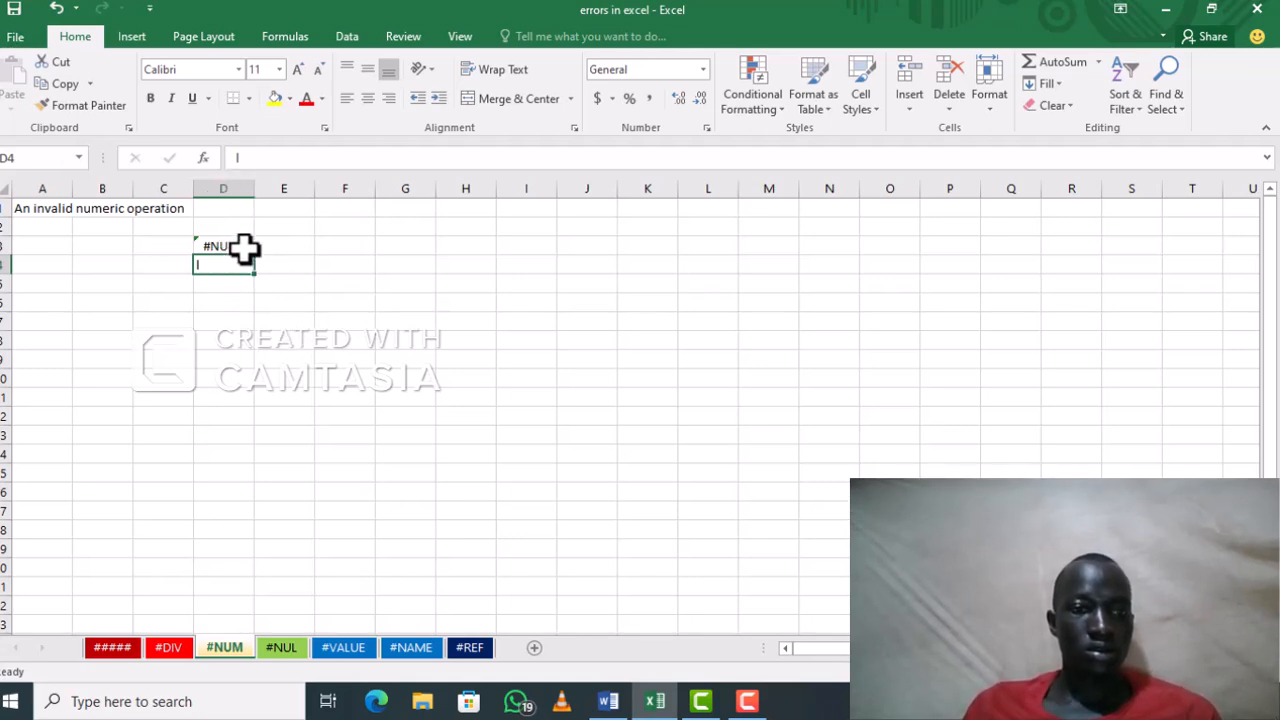
left_click(243, 248)
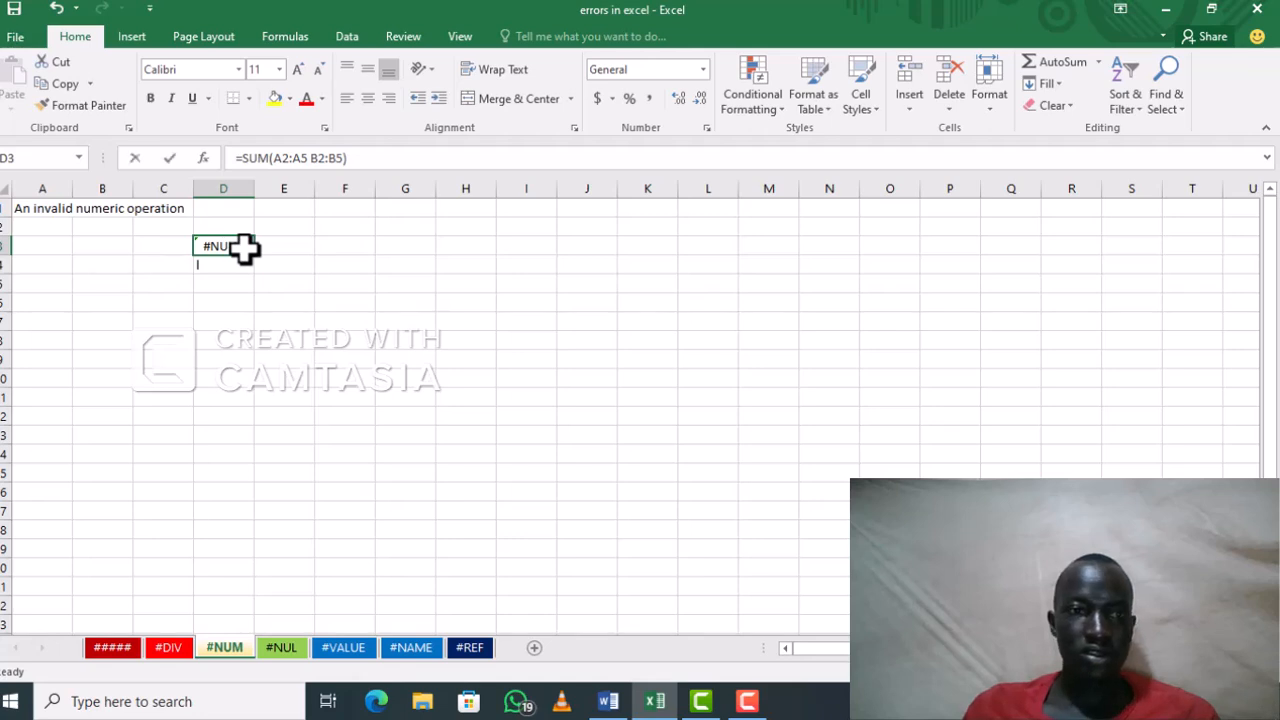
key("BackSpace")
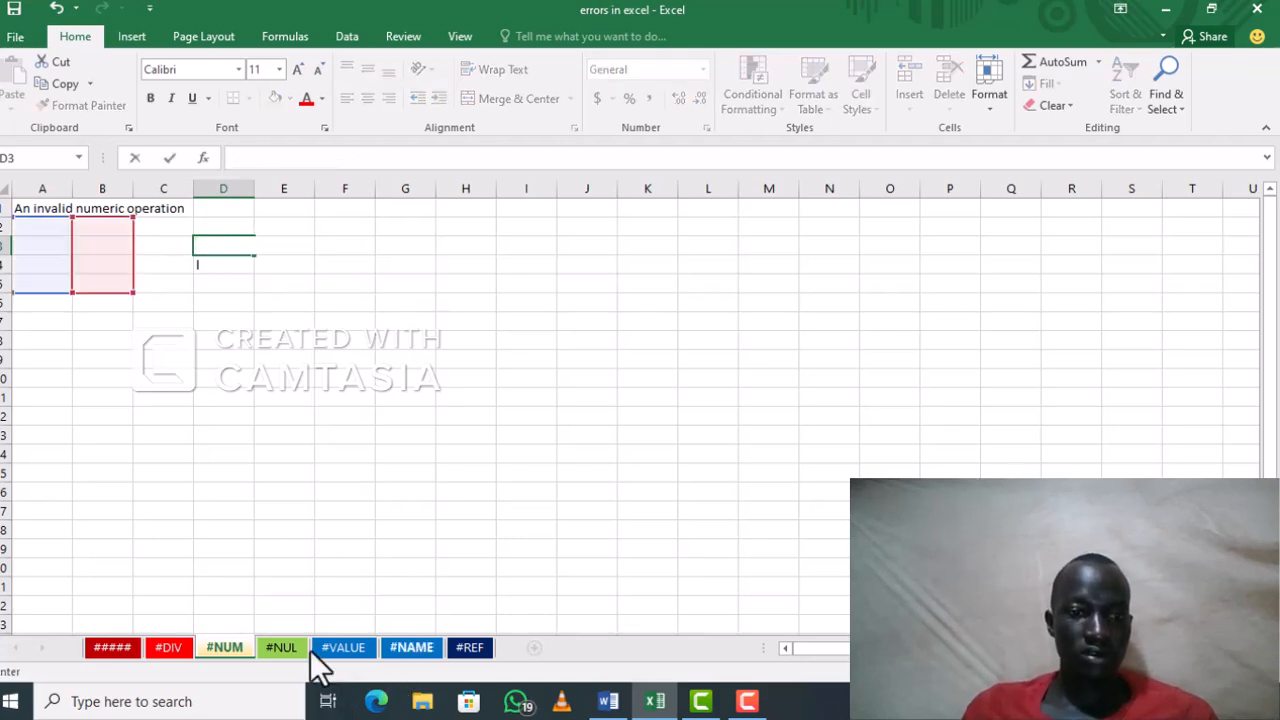
Step: On the #NUL sheet, begin the formula =SUM(A3:A6 B3:B in cell F6, with a space between the two ranges
left_click(281, 647)
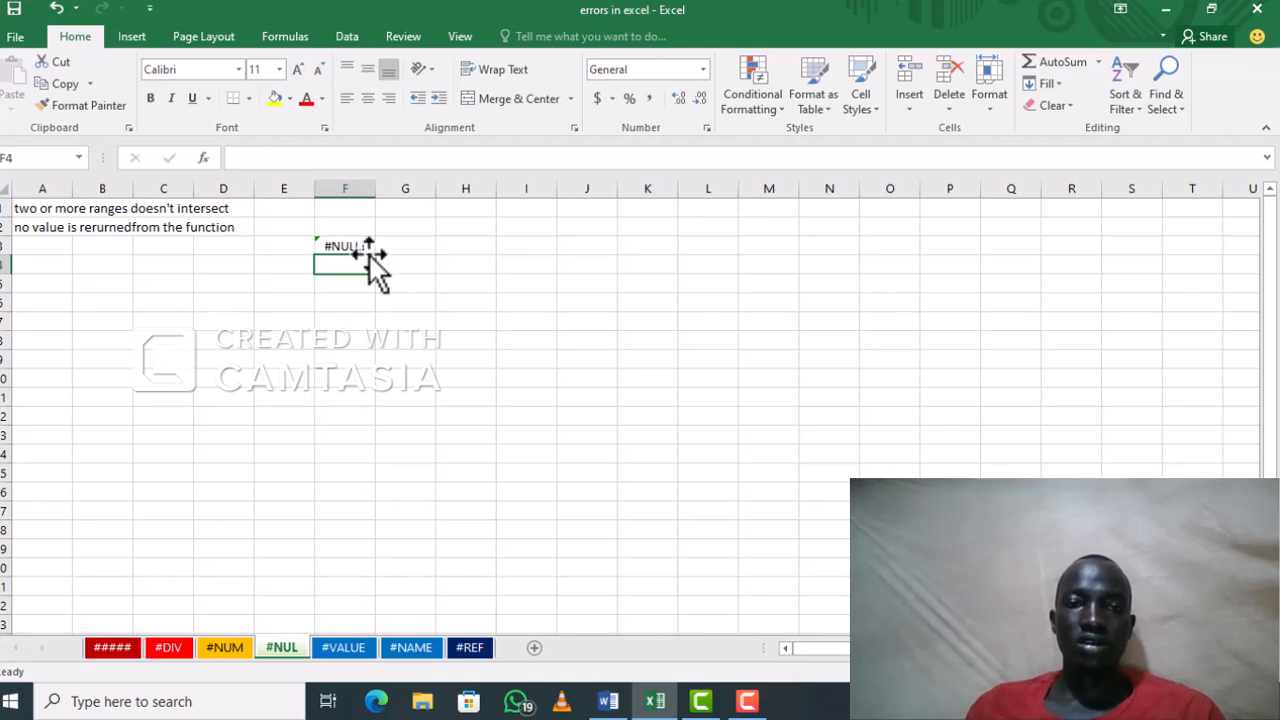
left_click(339, 306)
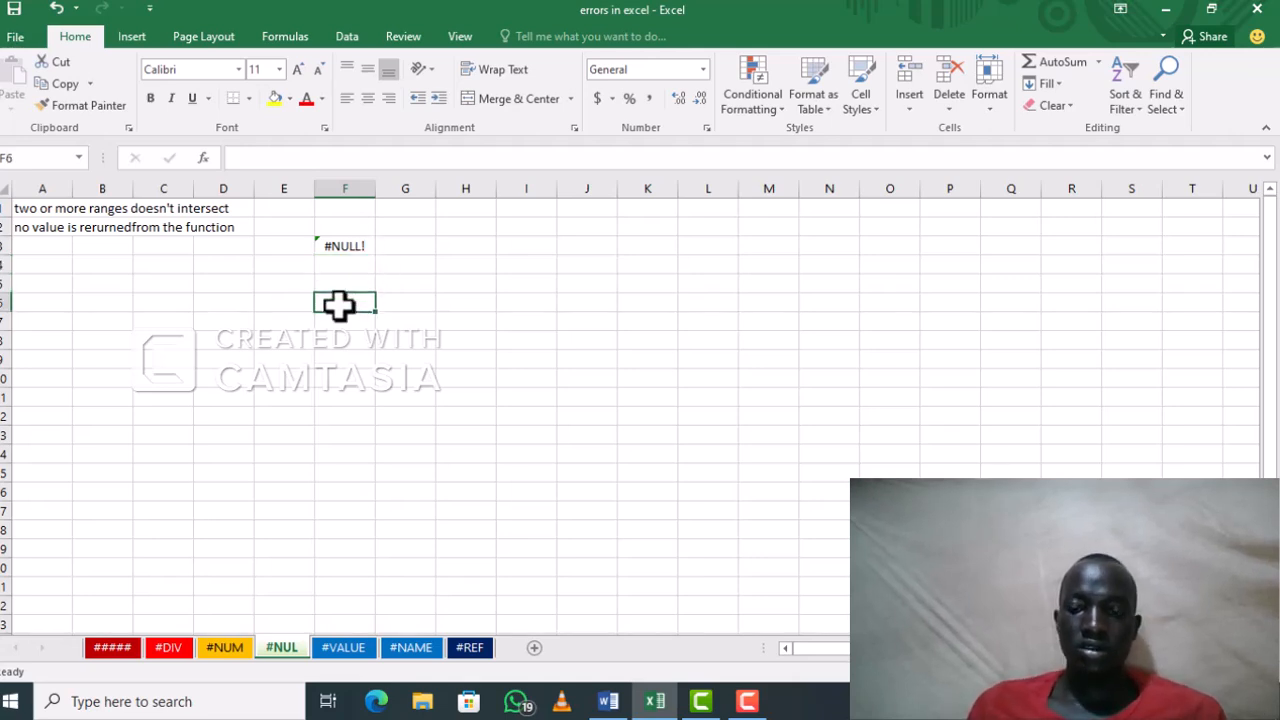
type("=")
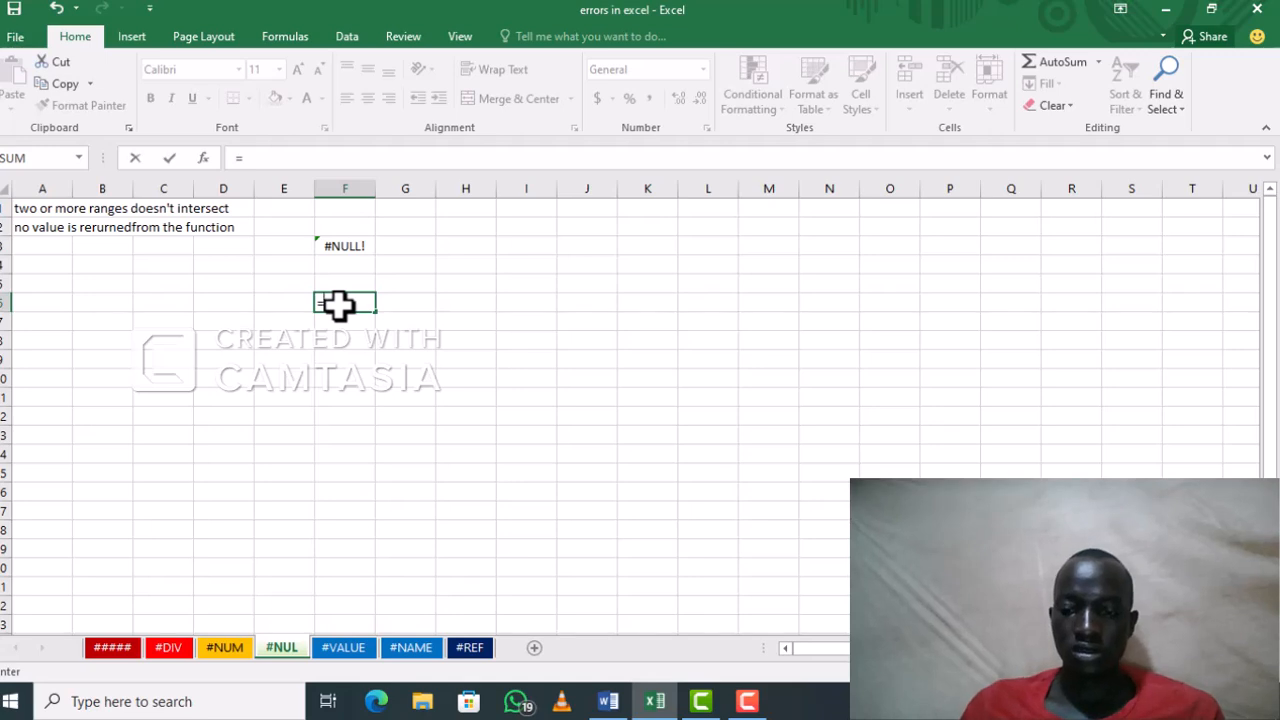
type("SUM")
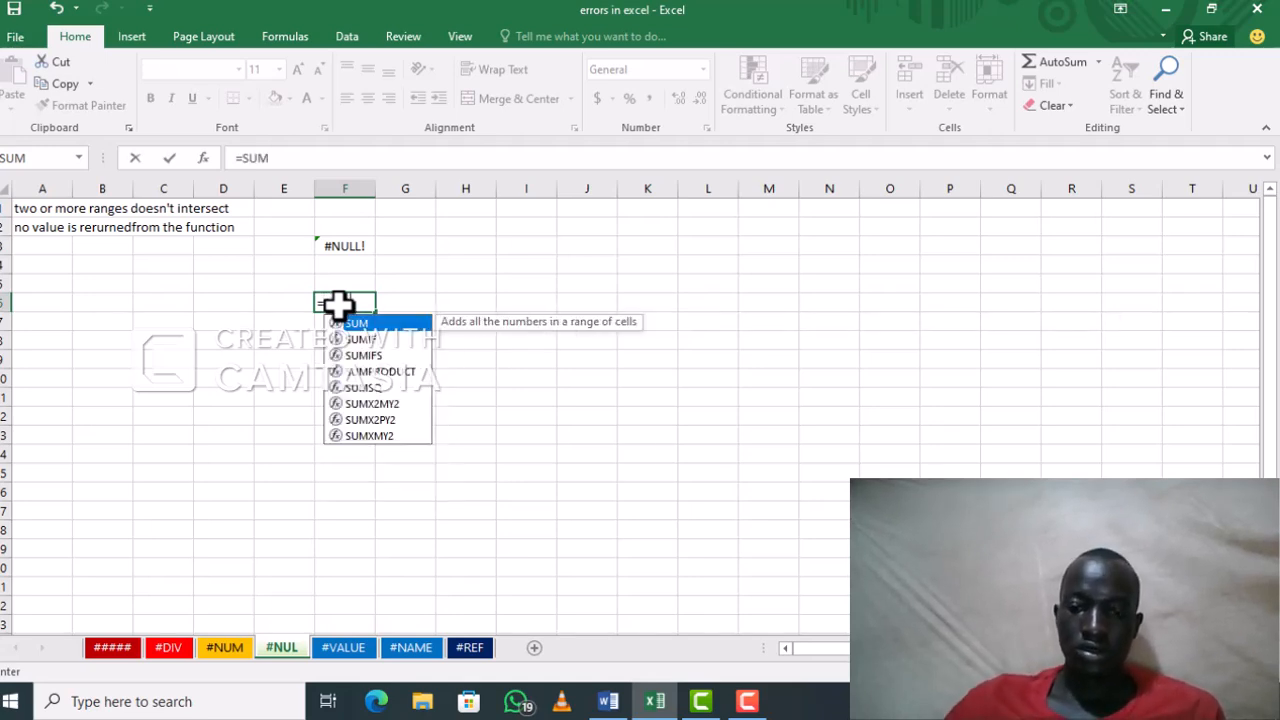
type("(")
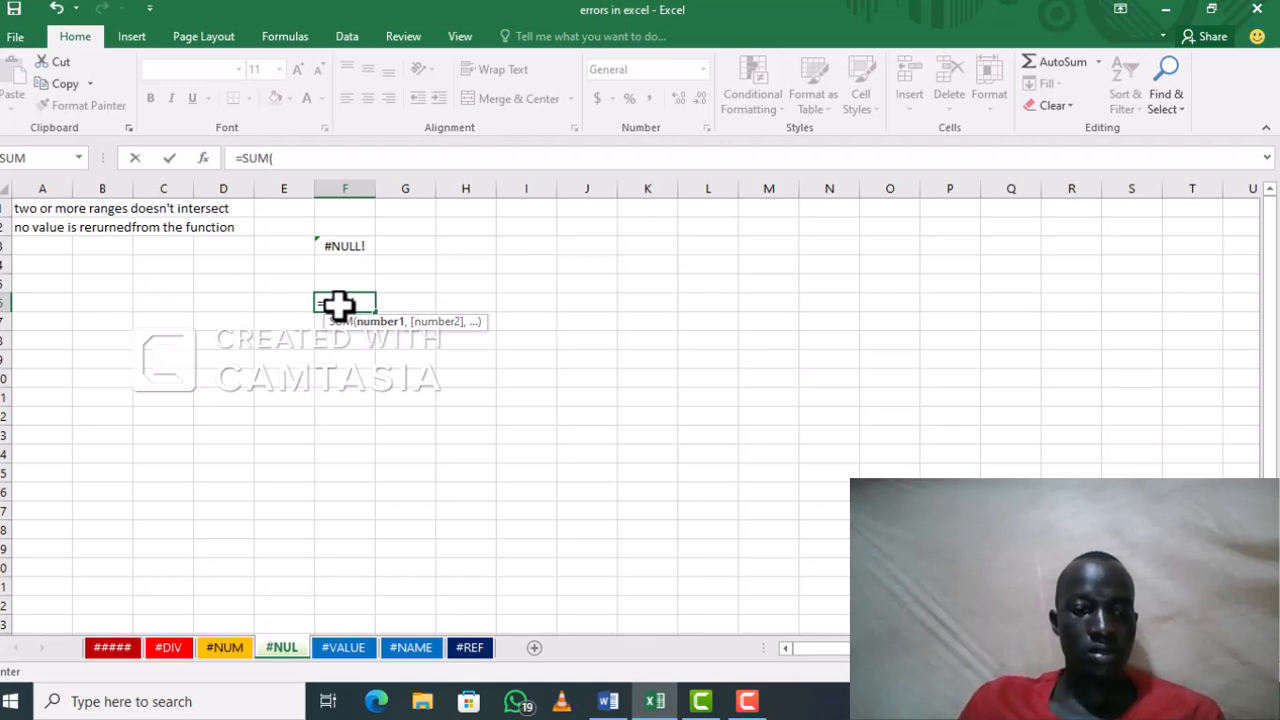
type("A3")
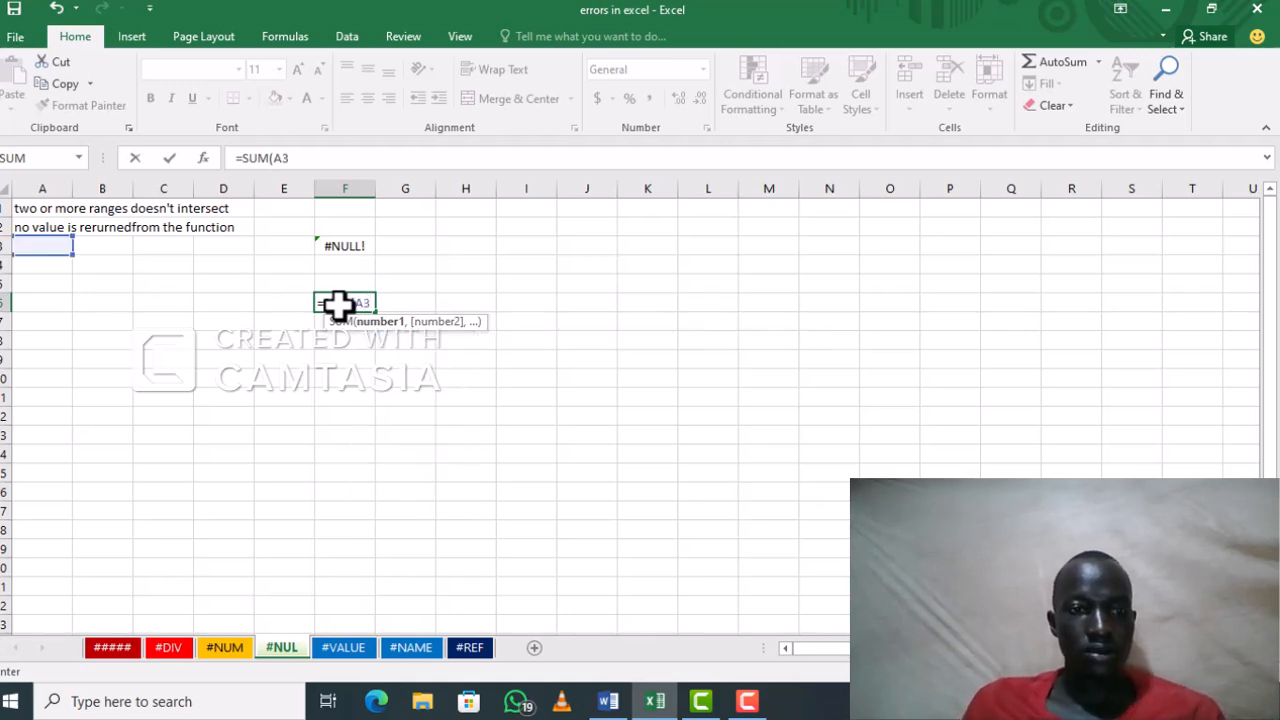
type(":")
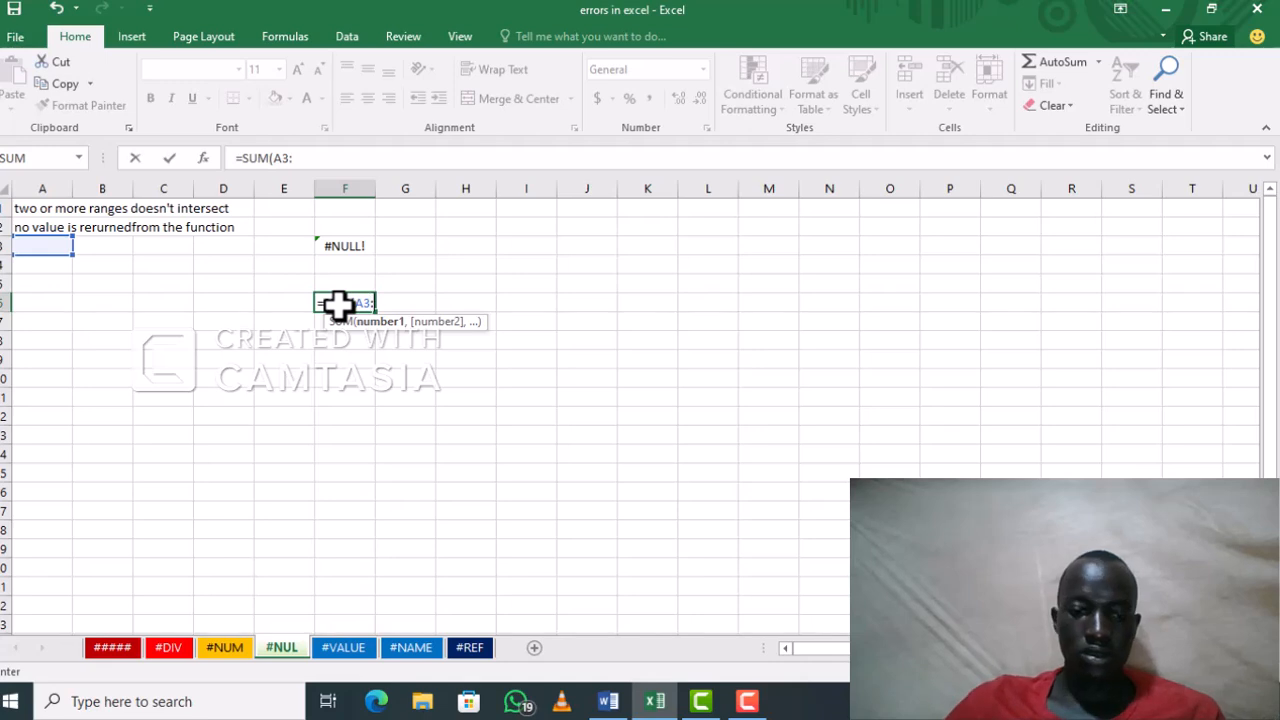
type("A6")
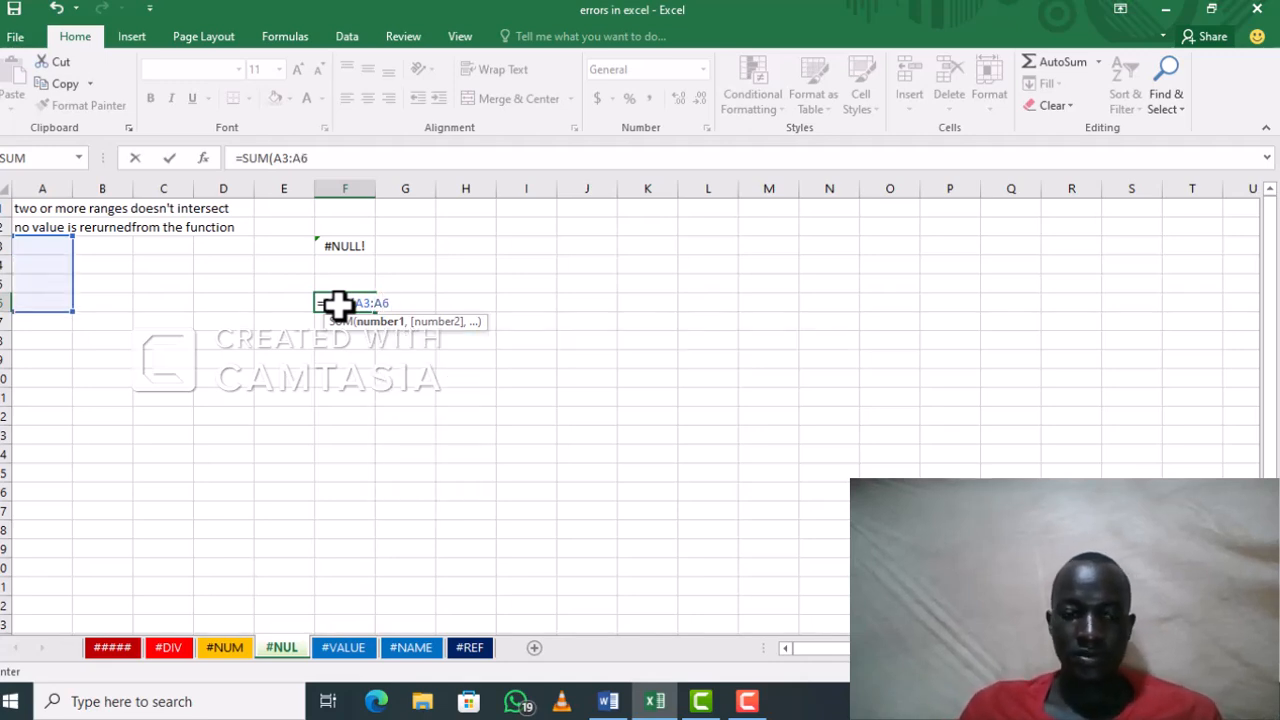
type(" A")
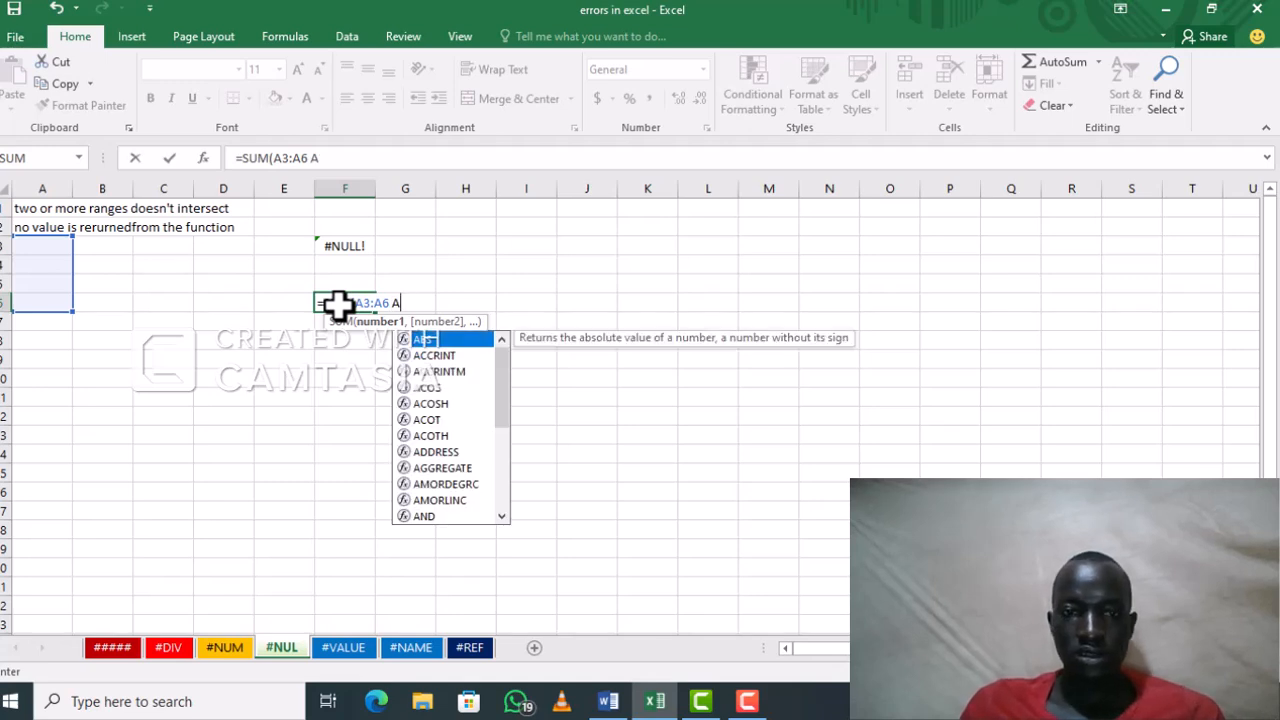
key("BackSpace")
type("B")
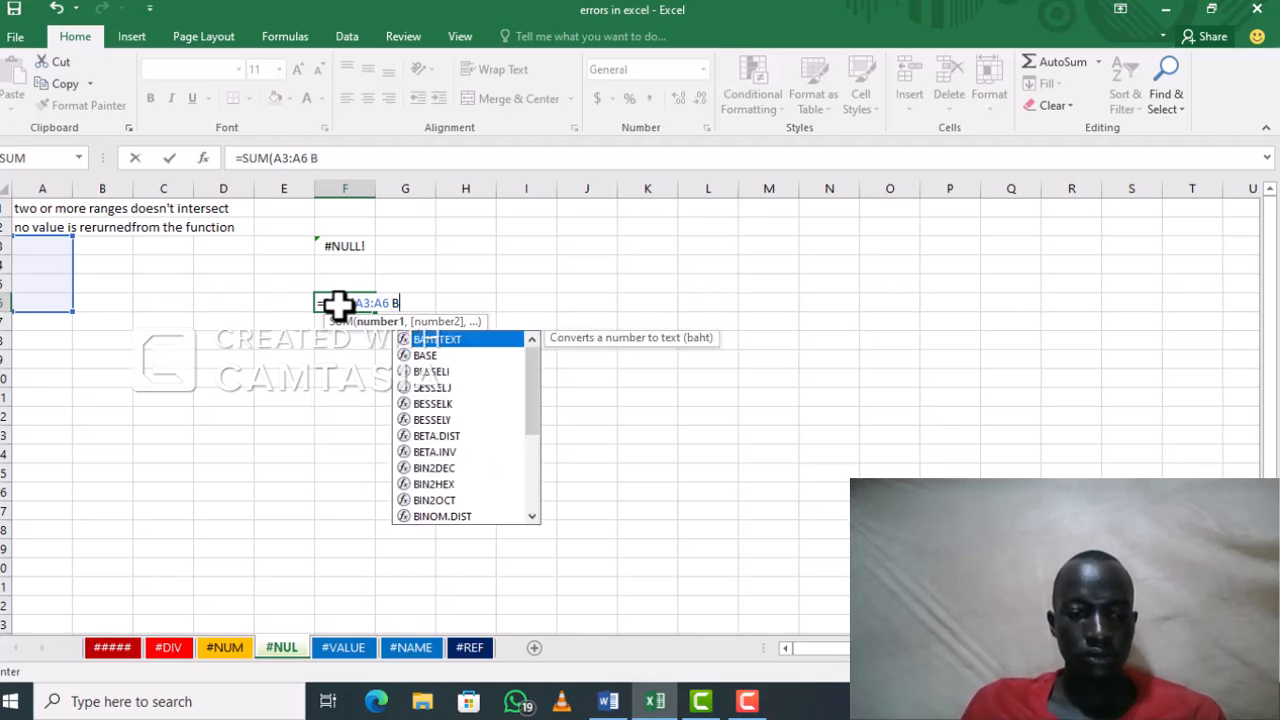
type("3:B")
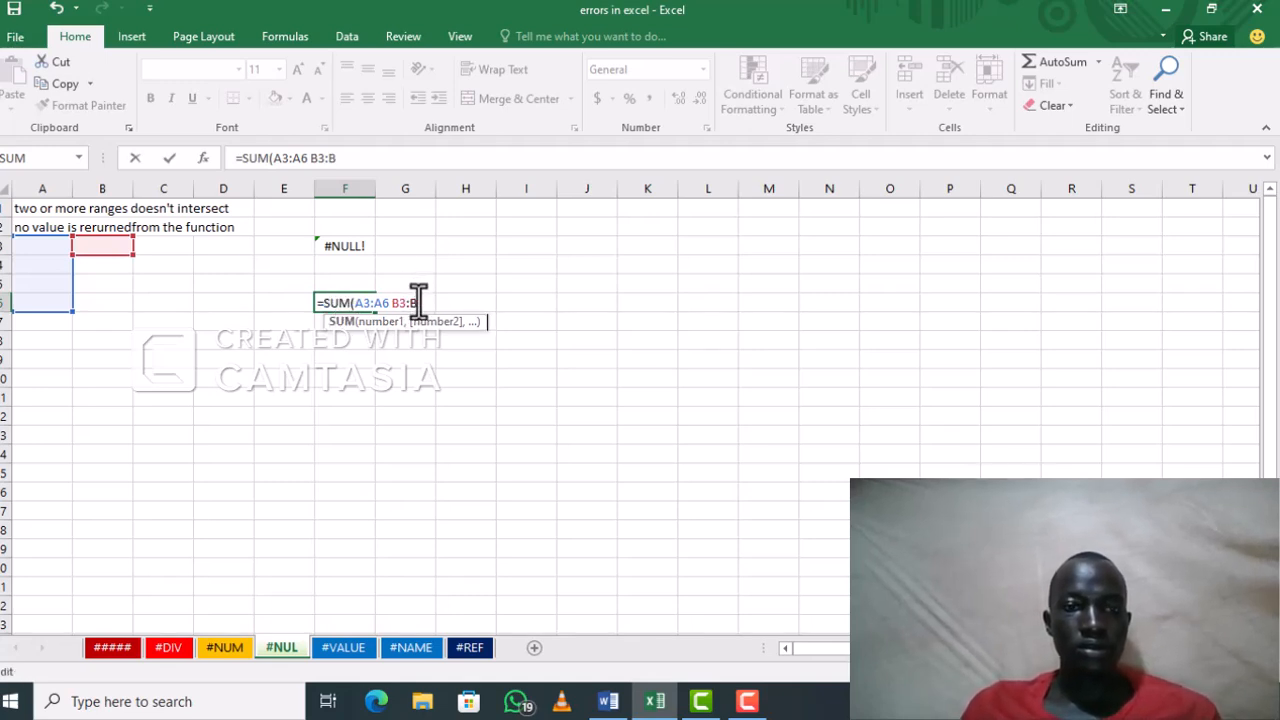
Step: Try to commit the formula in F6 as =SUM(A3:A6 B3:B 60, and reject the suggested correction
type("60")
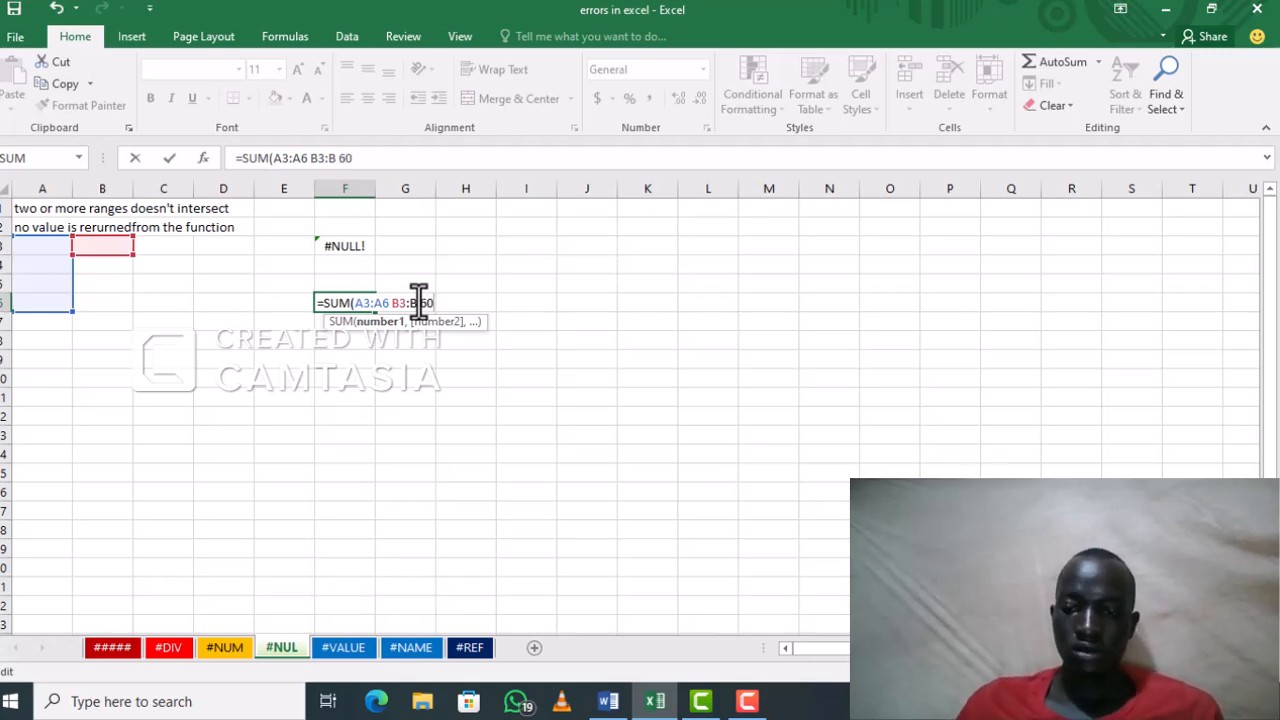
key("Return")
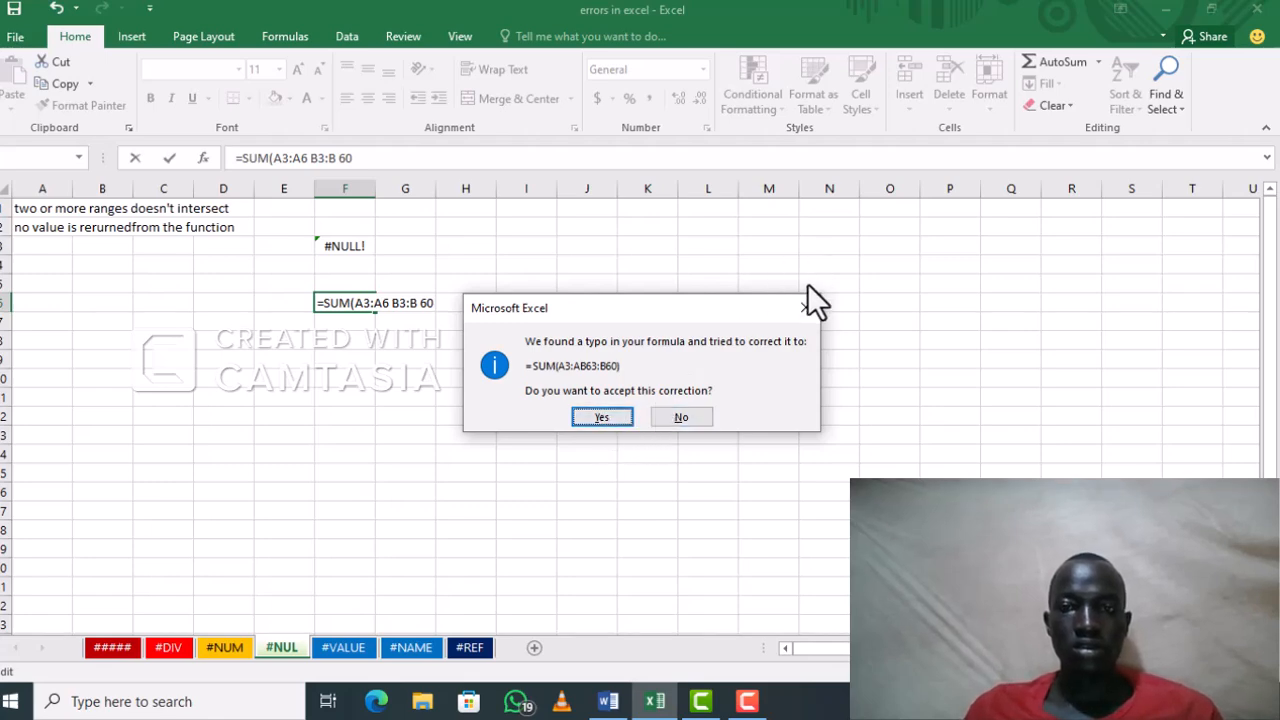
left_click(806, 308)
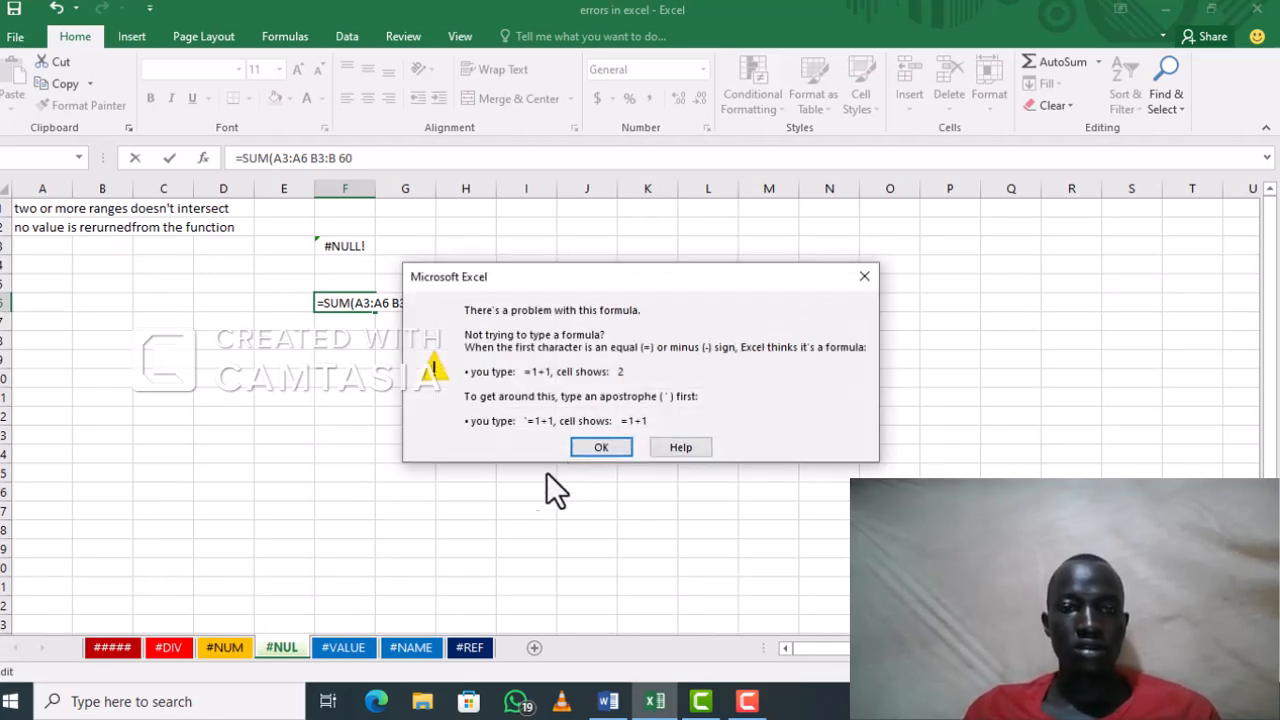
left_click(864, 271)
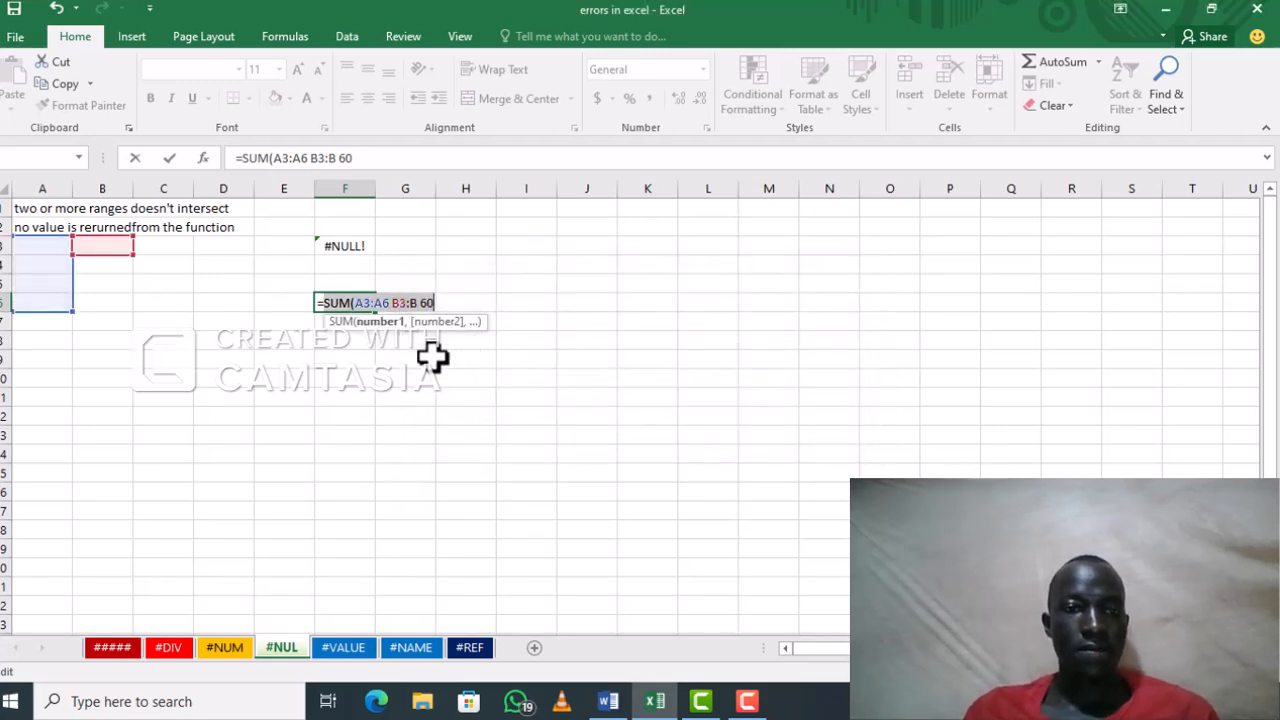
Step: Discard the faulty formula in cell F6 and clear the cell's contents
left_click(443, 302)
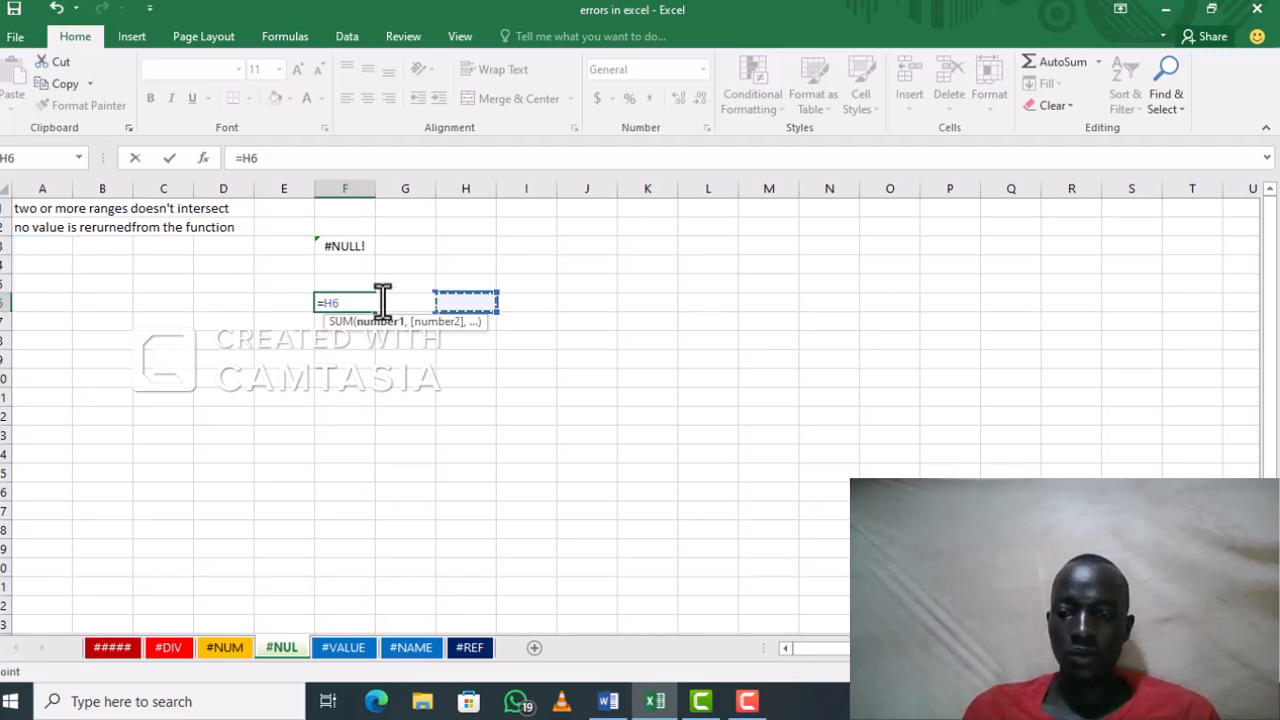
key("BackSpace")
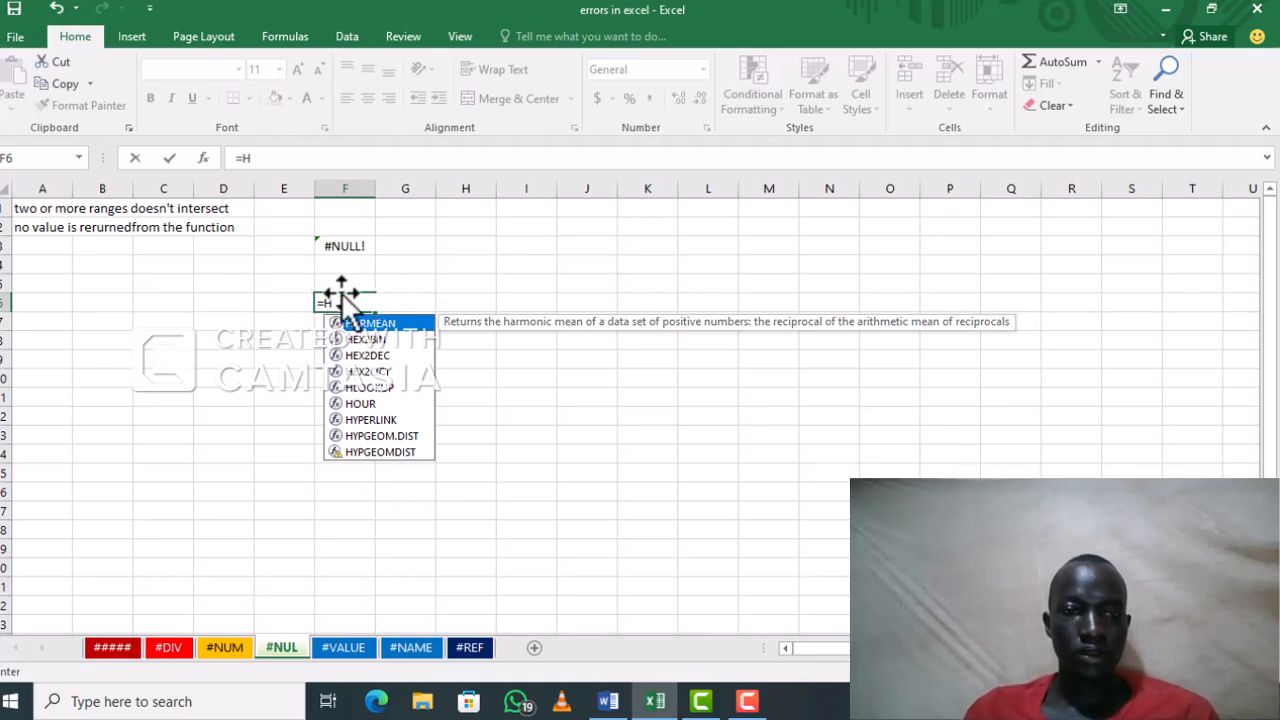
left_click(340, 300)
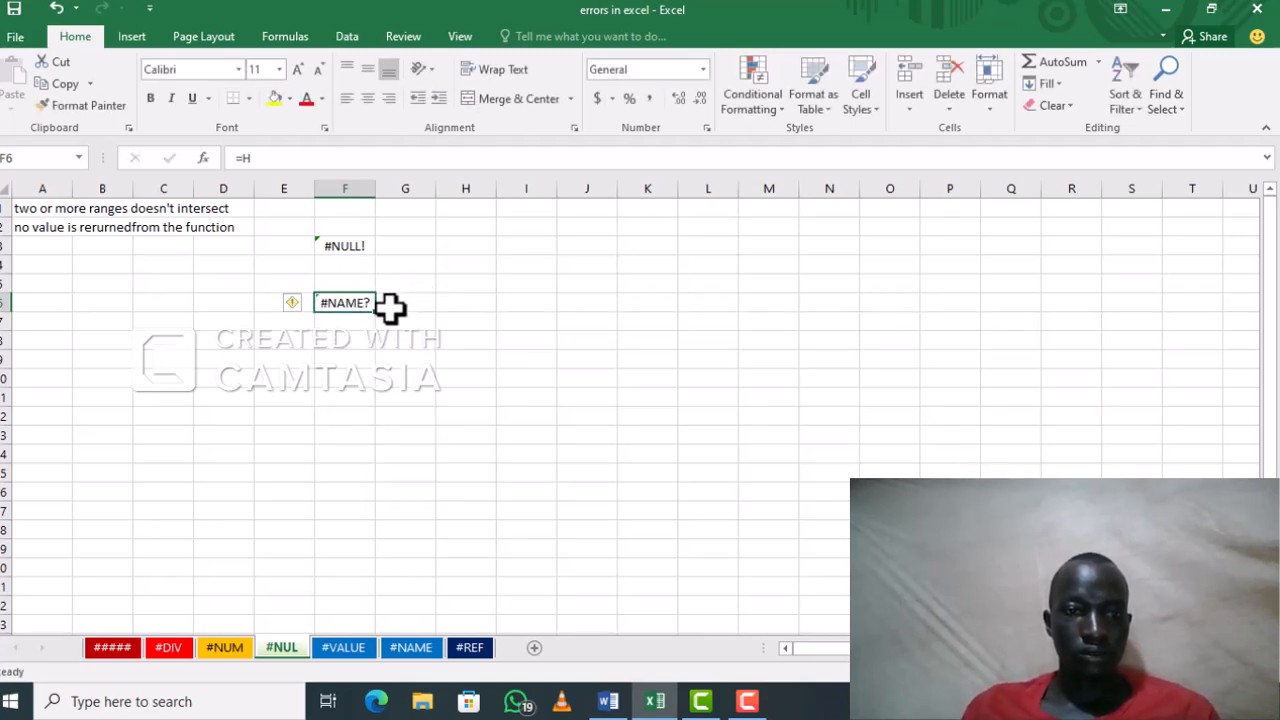
key("BackSpace")
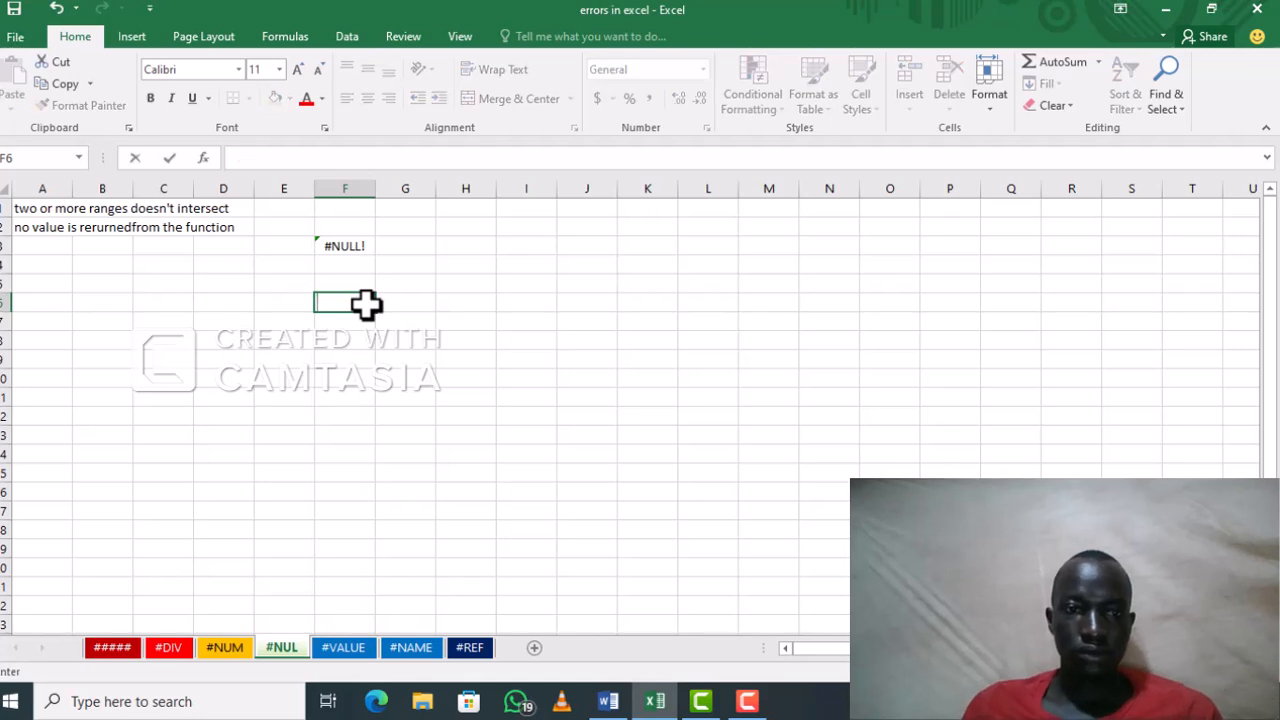
Step: Enter =SUM (A3:A5 B3:B5) in cell F6 with a space between the ranges, and accept the suggested correction to =SUM(A3:A5 B3:B5)
type("=(")
key("BackSpace")
type("SUM (A")
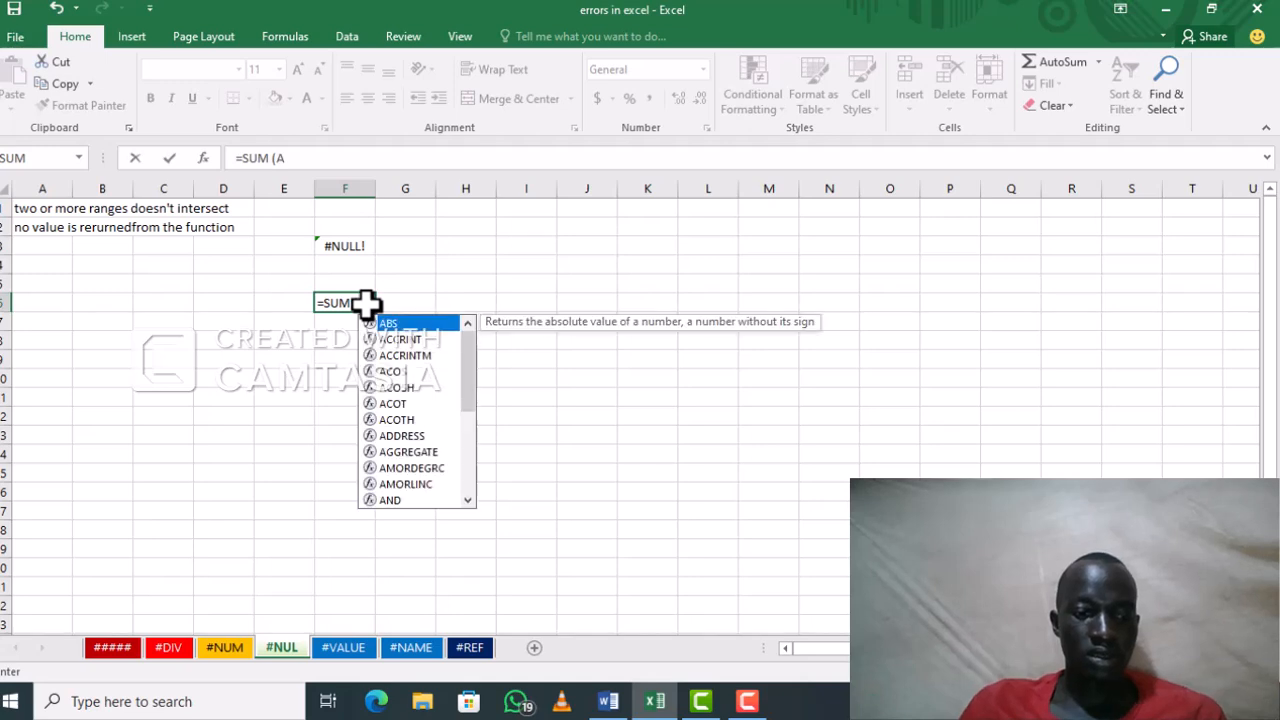
type("3")
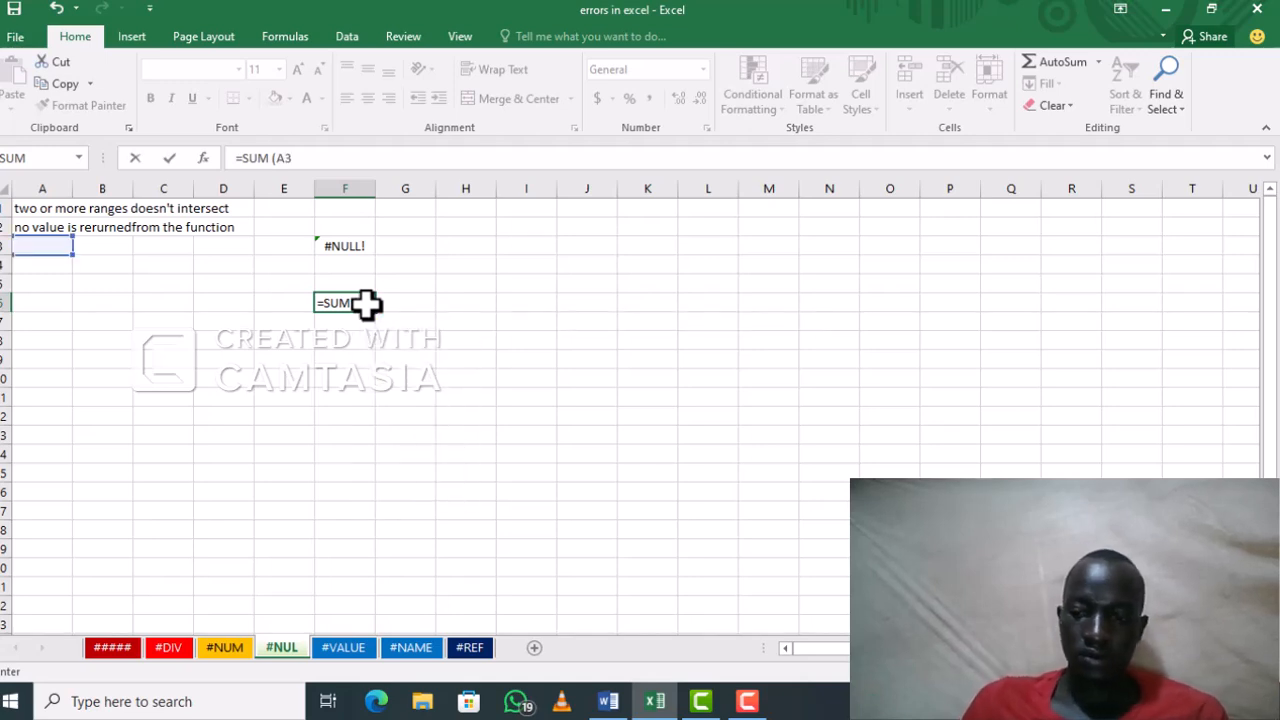
type(":A5")
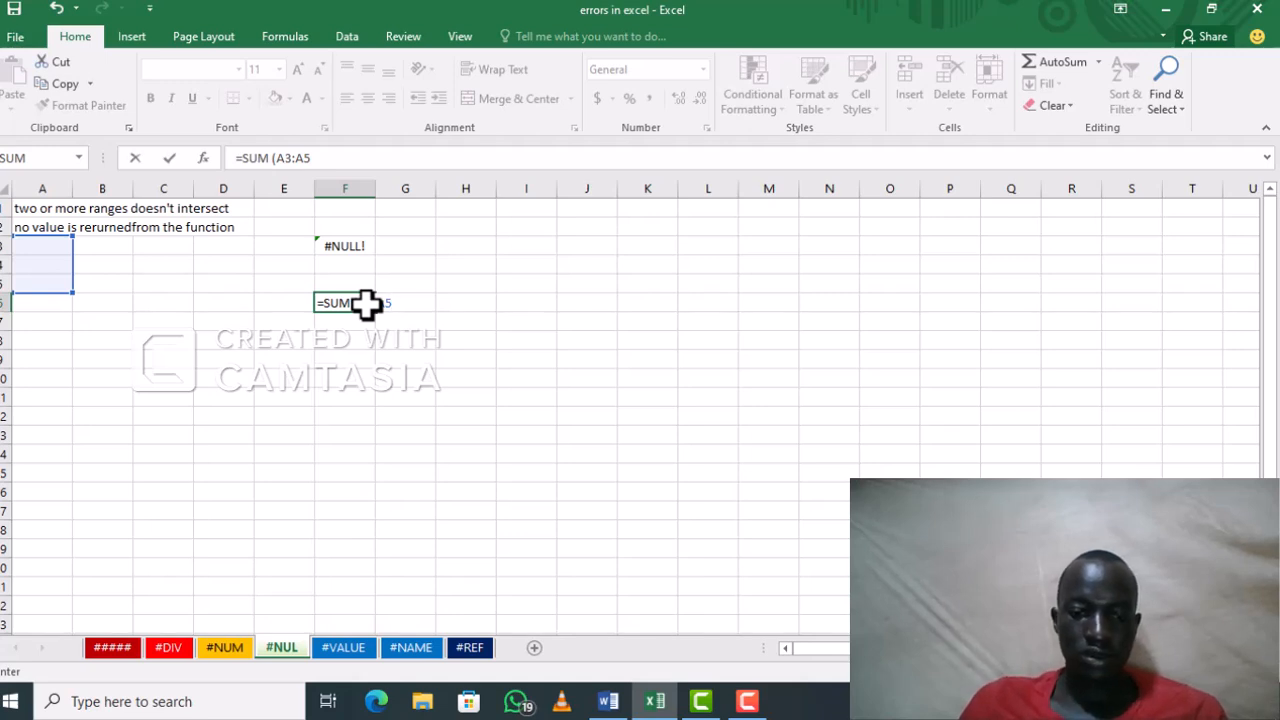
type(" B3:B")
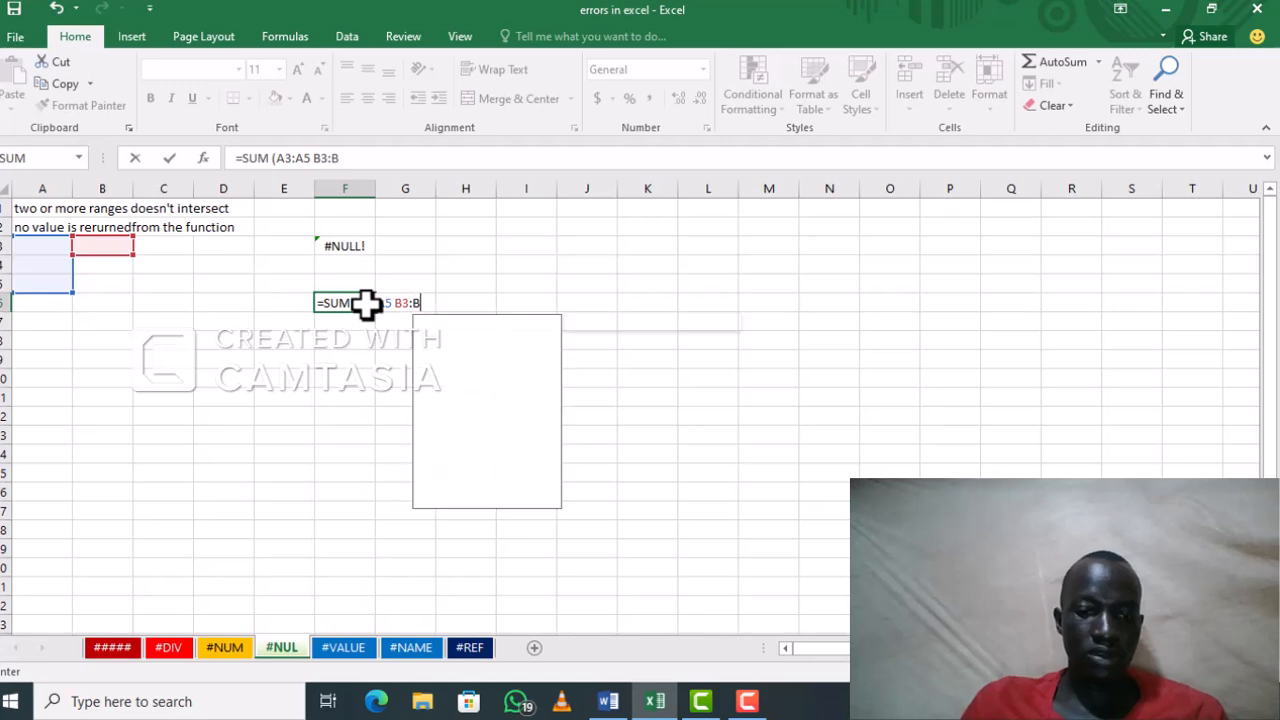
type("5)")
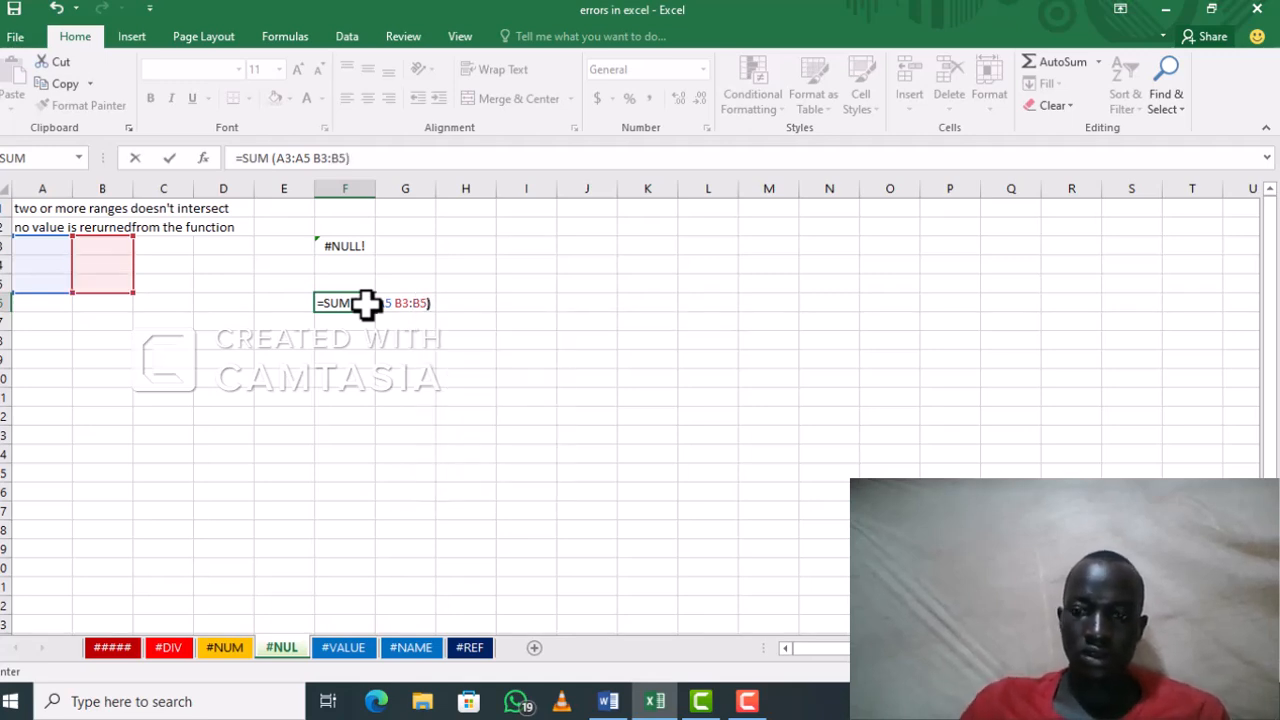
key("Return")
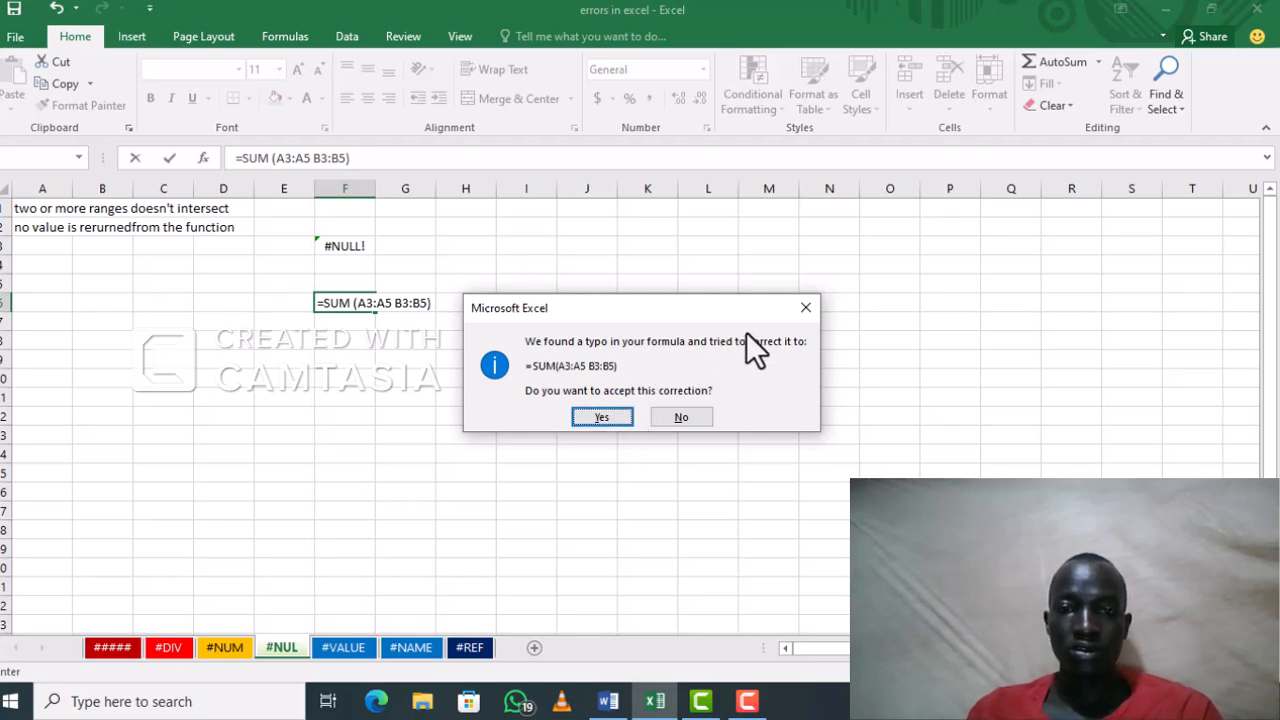
left_click(601, 418)
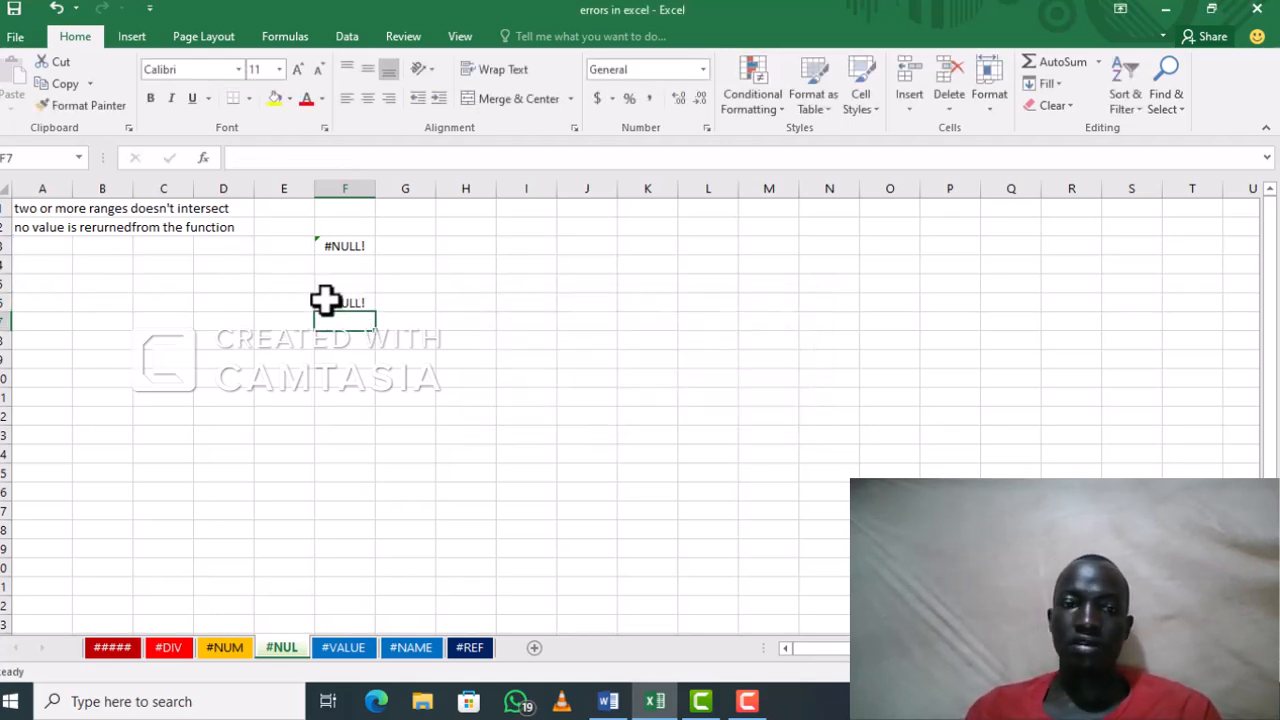
Step: On the #VALUE sheet, add the text cell A1 to G1 with the formula =A1+G1 in cell J3
left_click(345, 647)
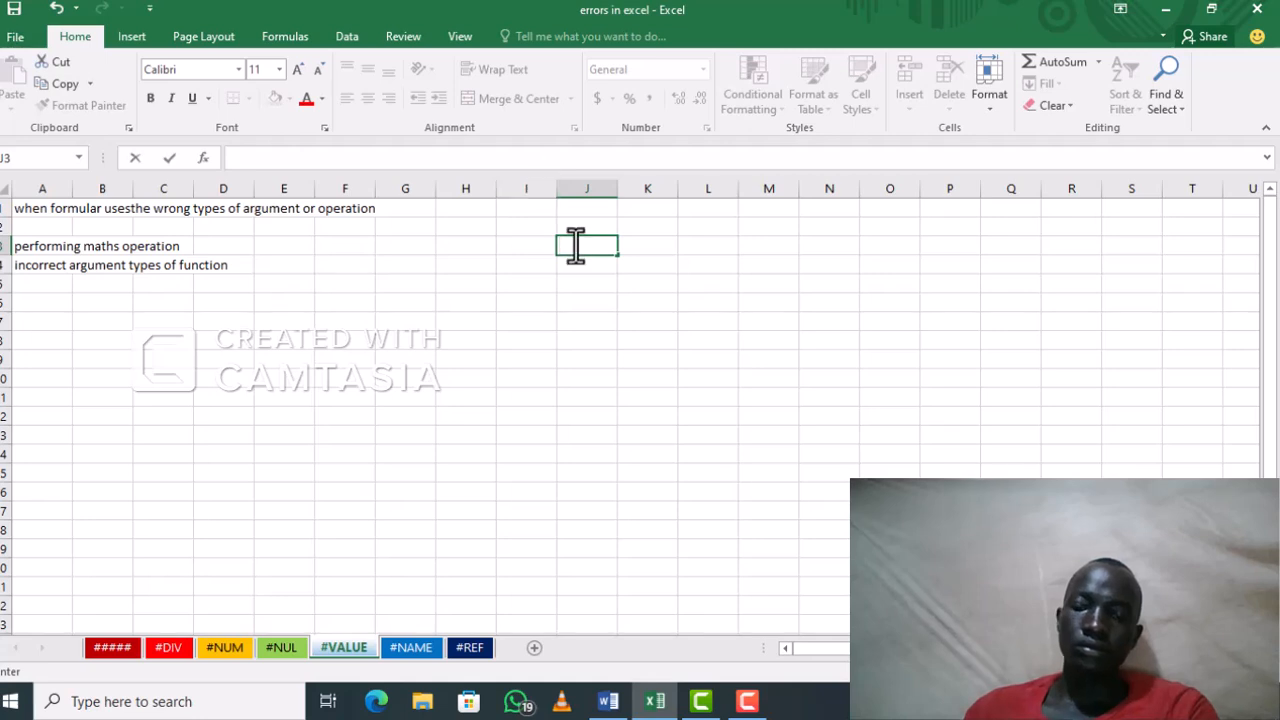
type("=")
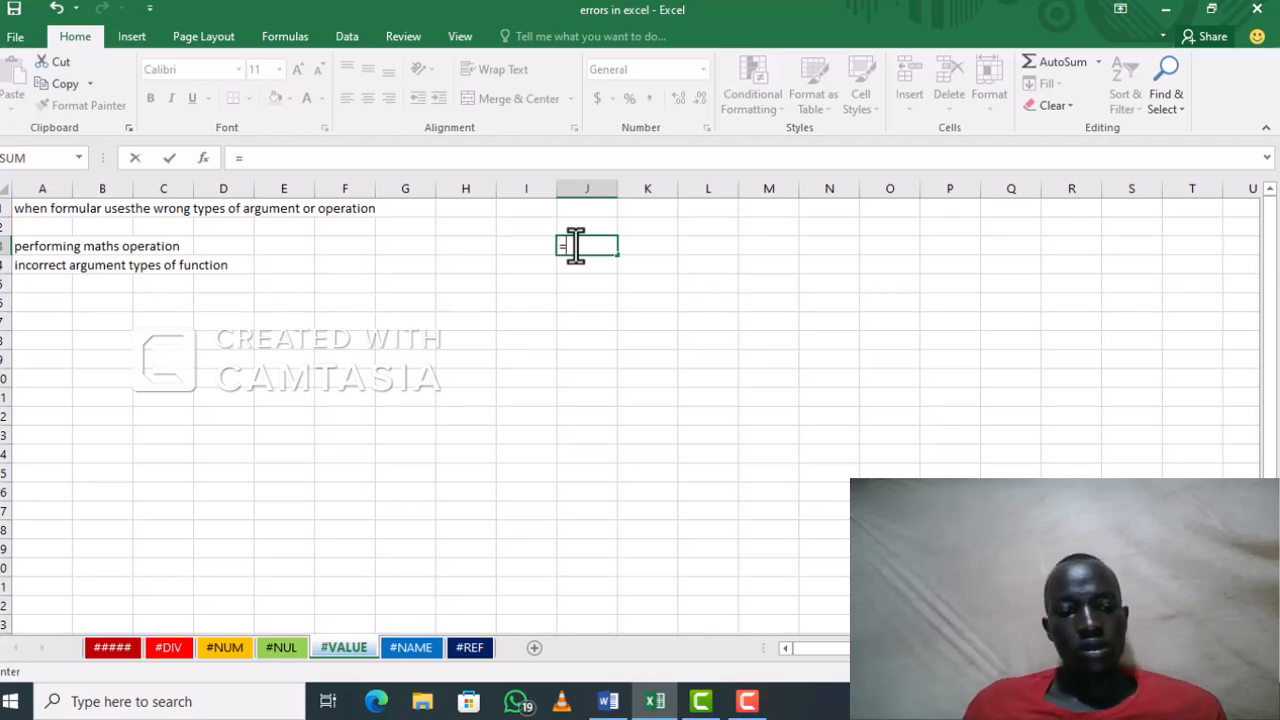
type("A")
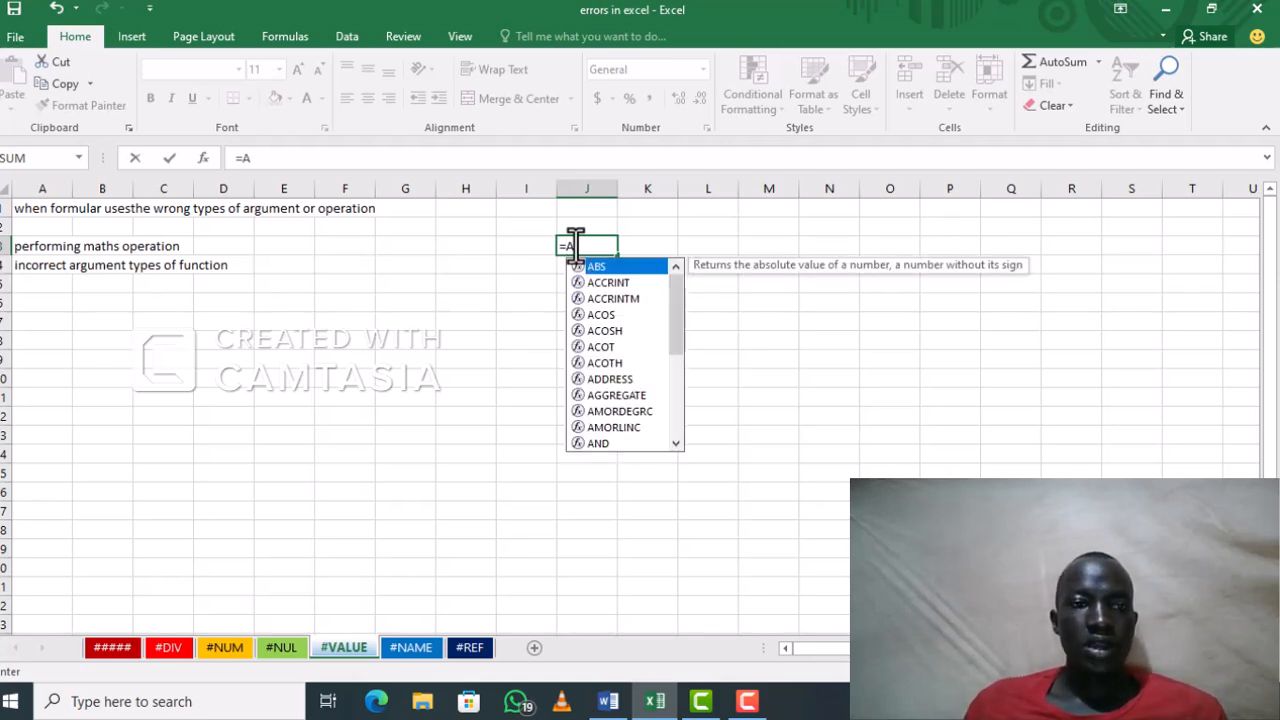
type("1")
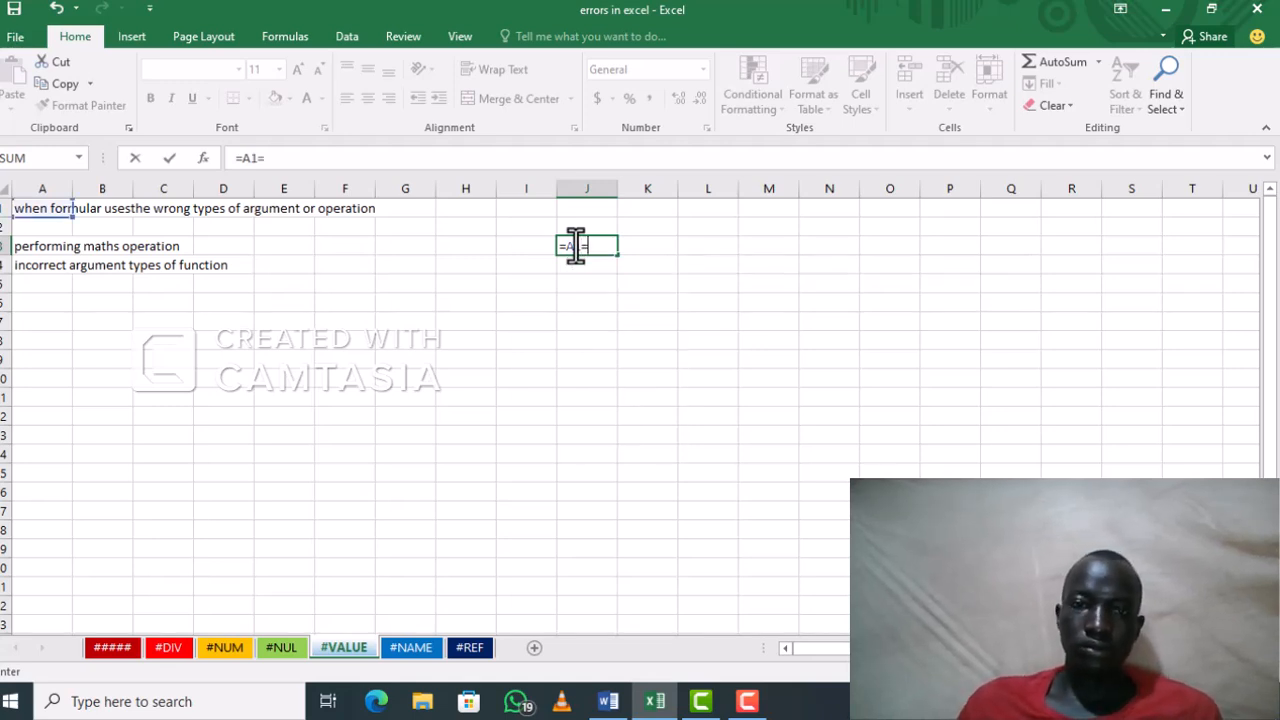
type("+")
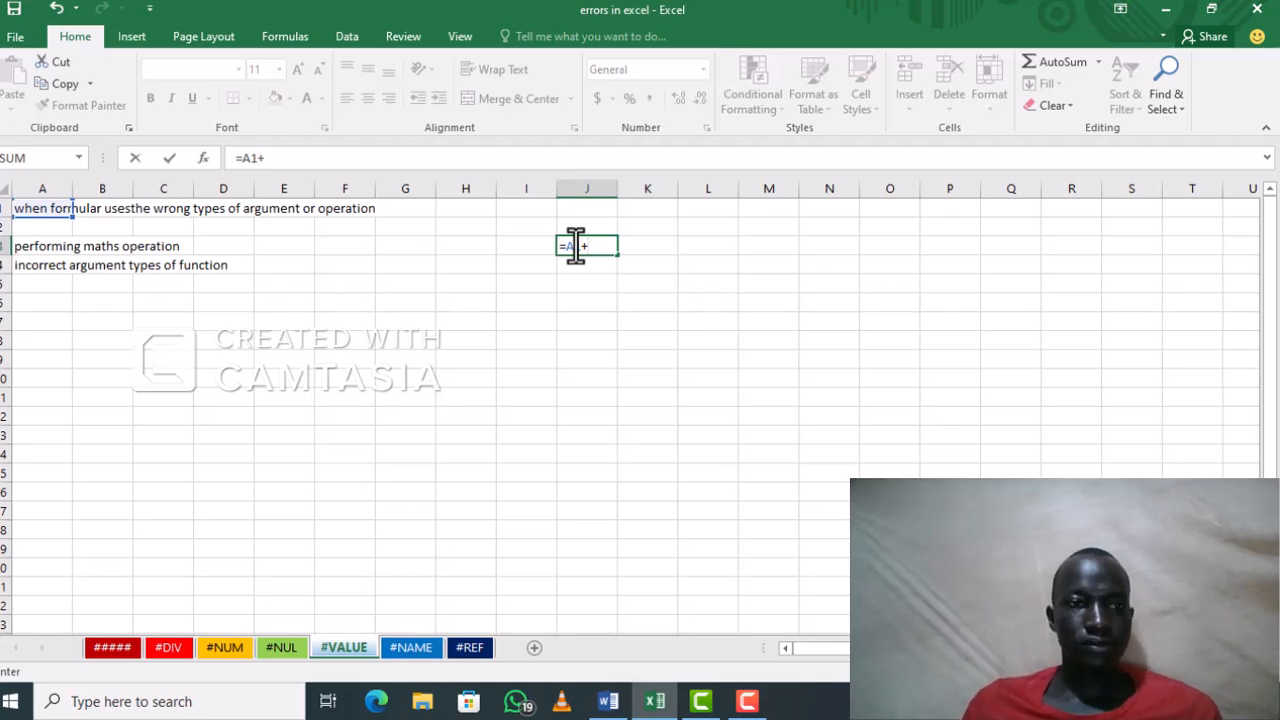
type("G1")
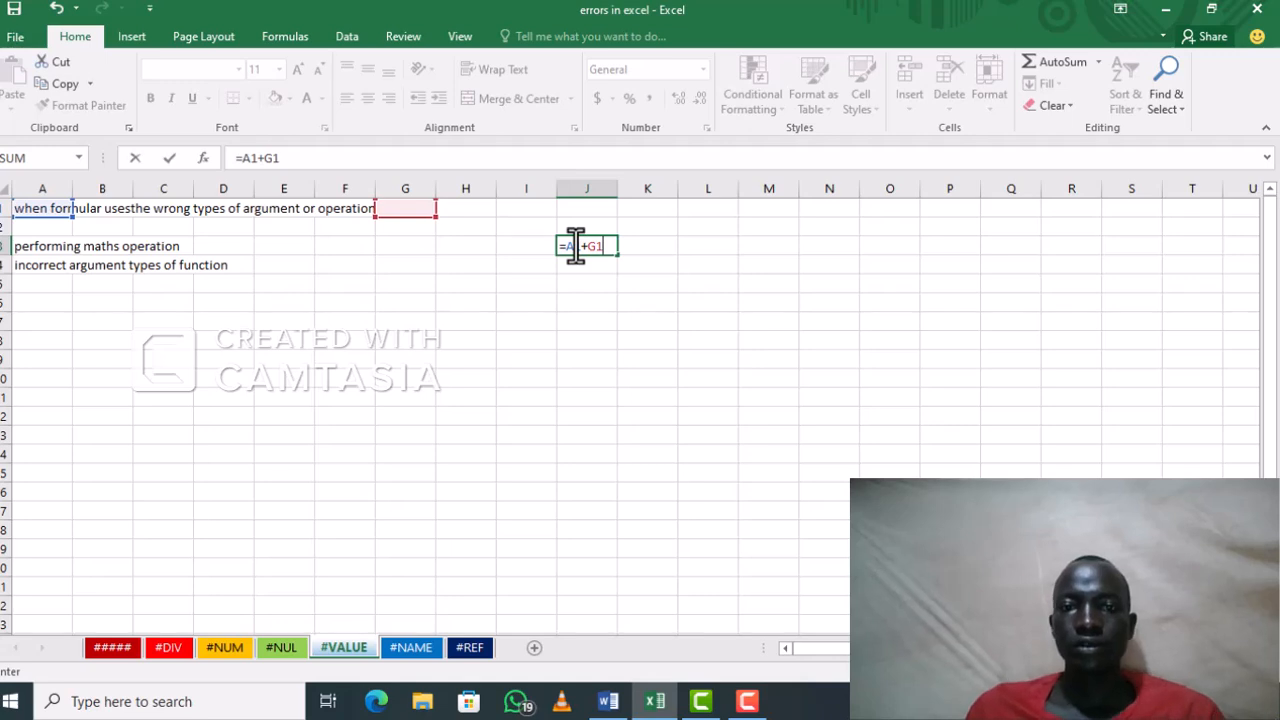
key("Return")
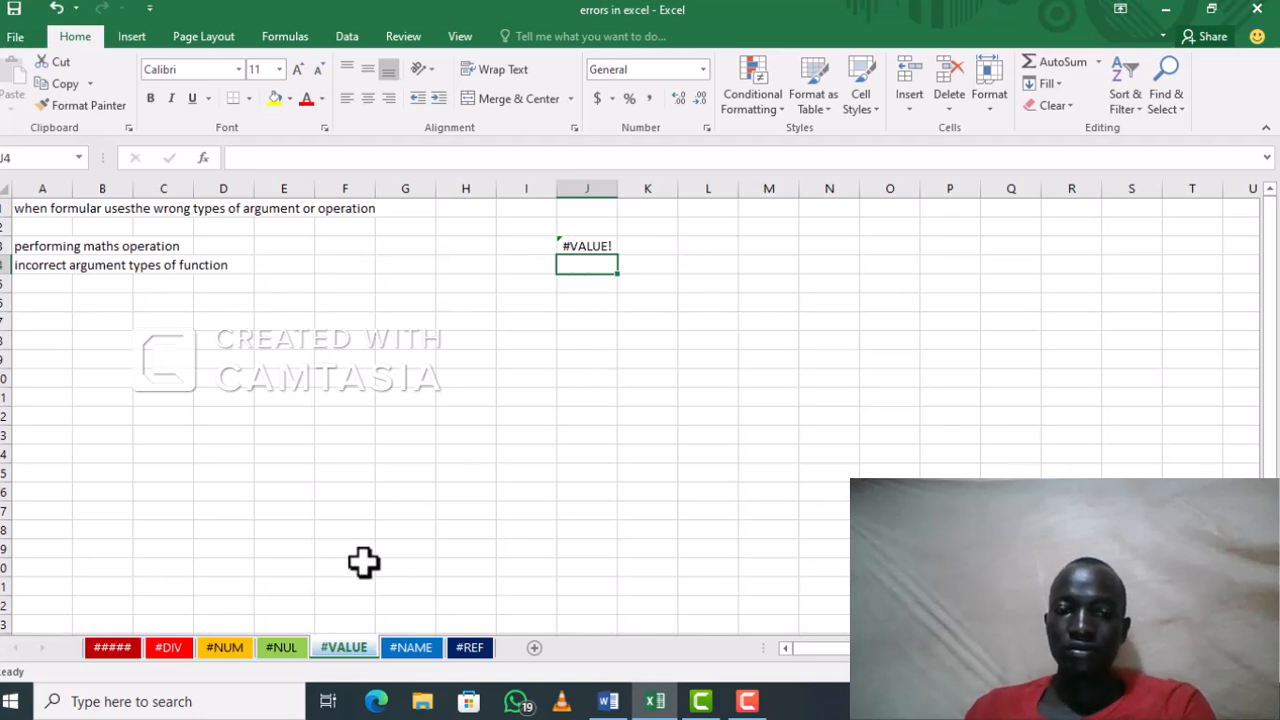
Step: On the #NAME sheet, replace the contents of G5 with S and enter the text SALE in cell I1
left_click(402, 646)
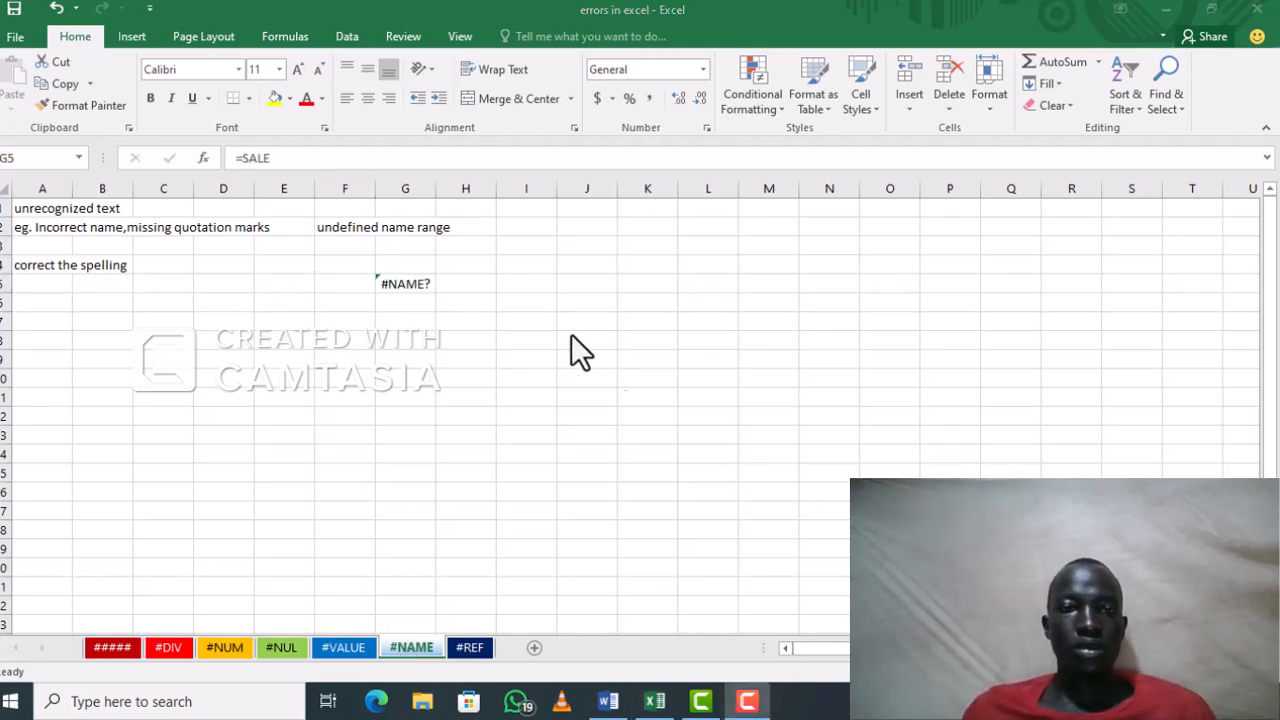
left_click(532, 207)
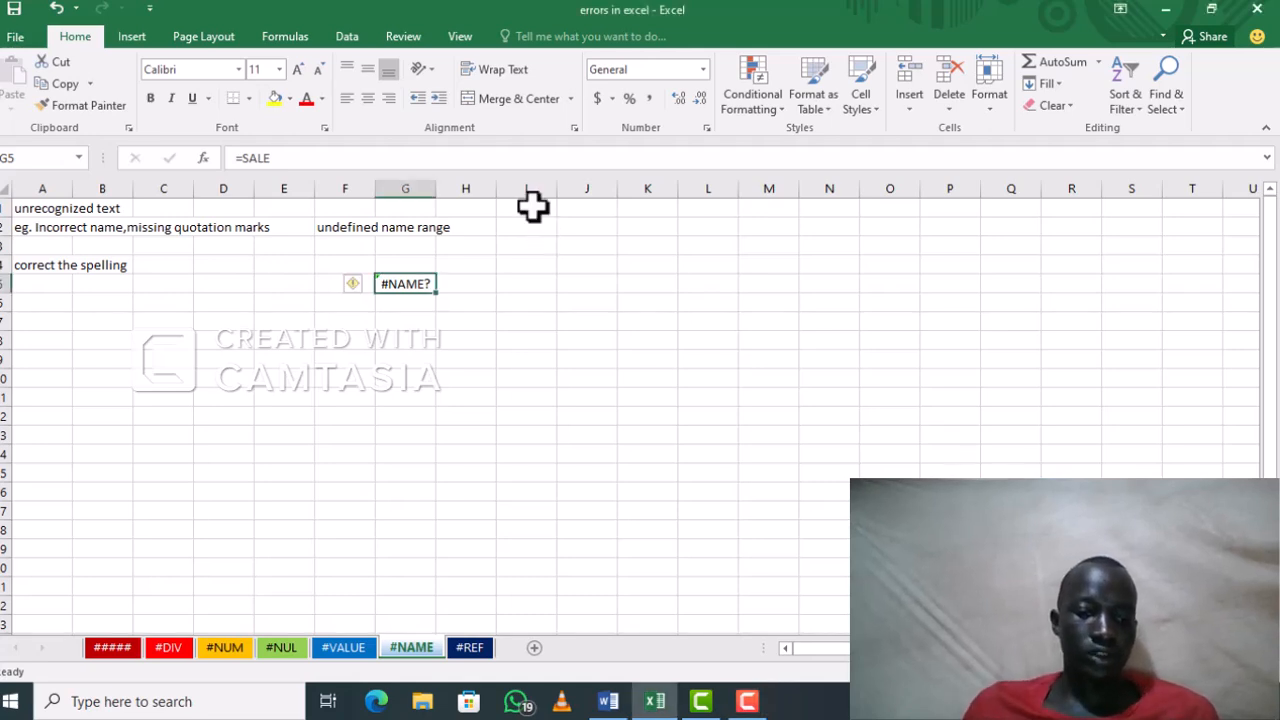
type("S")
left_click(532, 207)
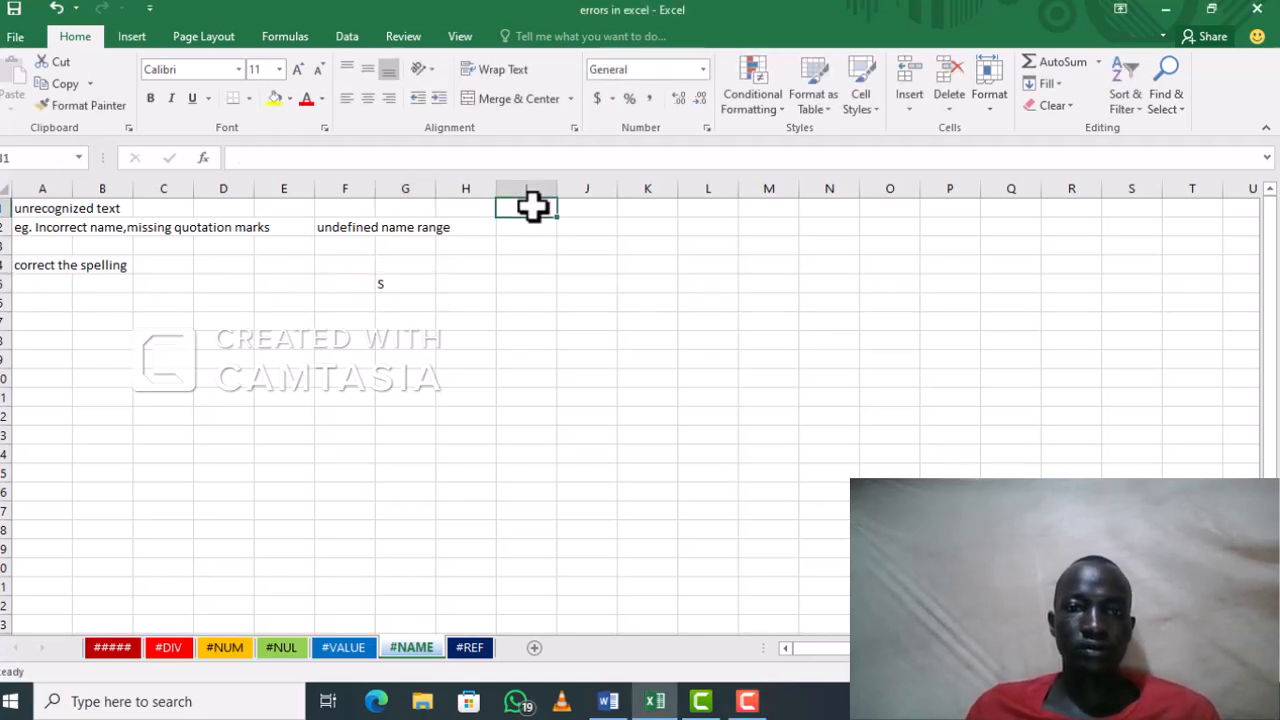
type("SALE")
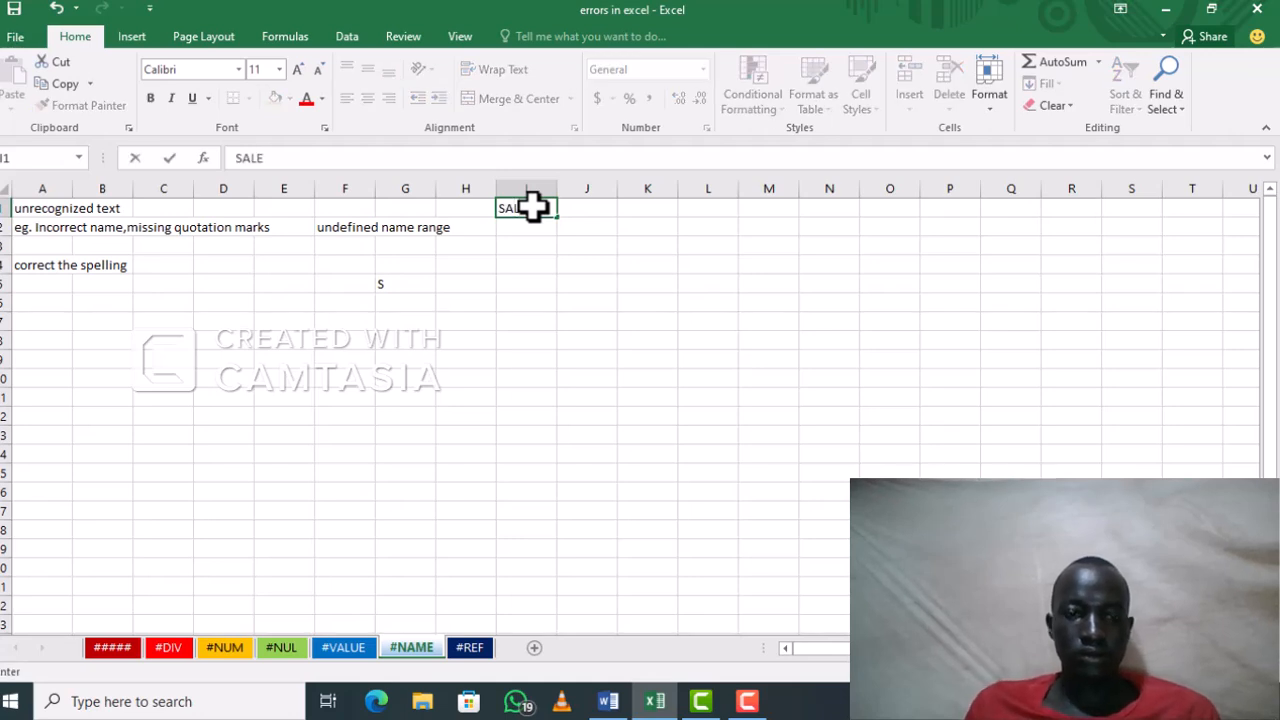
Step: Enter the formula =SALE, which uses an undefined name, in cell I5
left_click(503, 281)
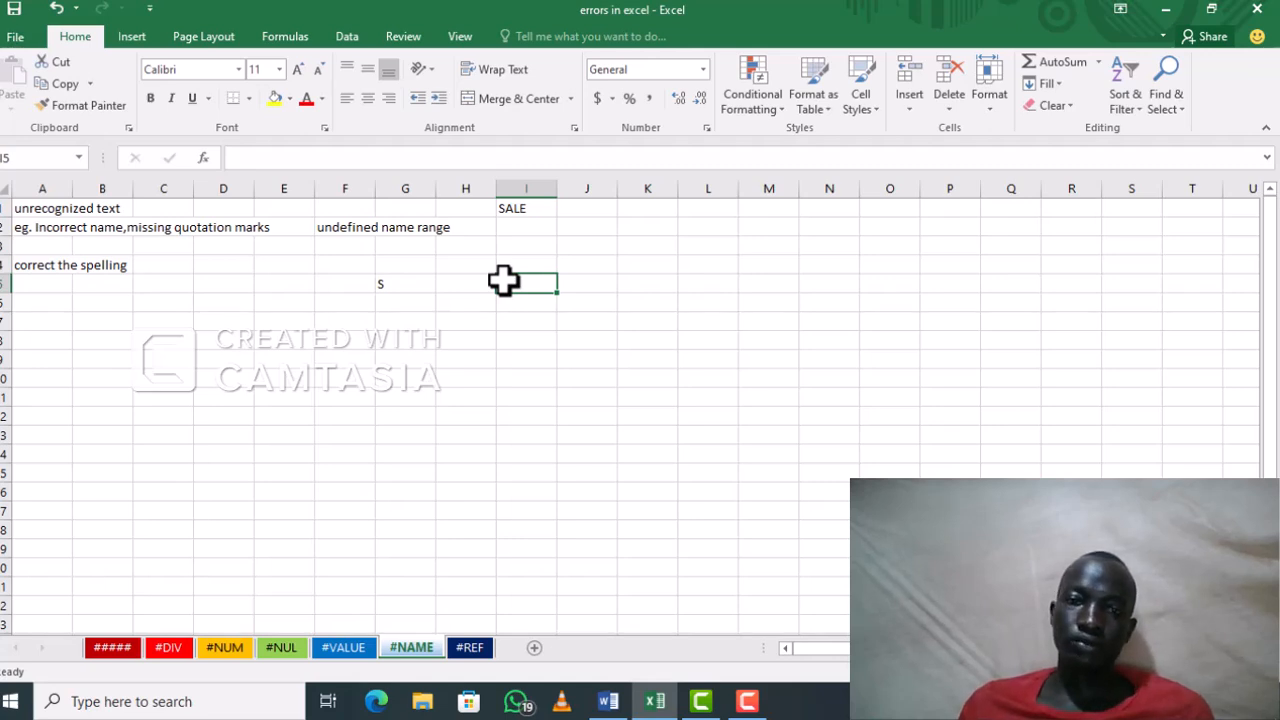
type("=")
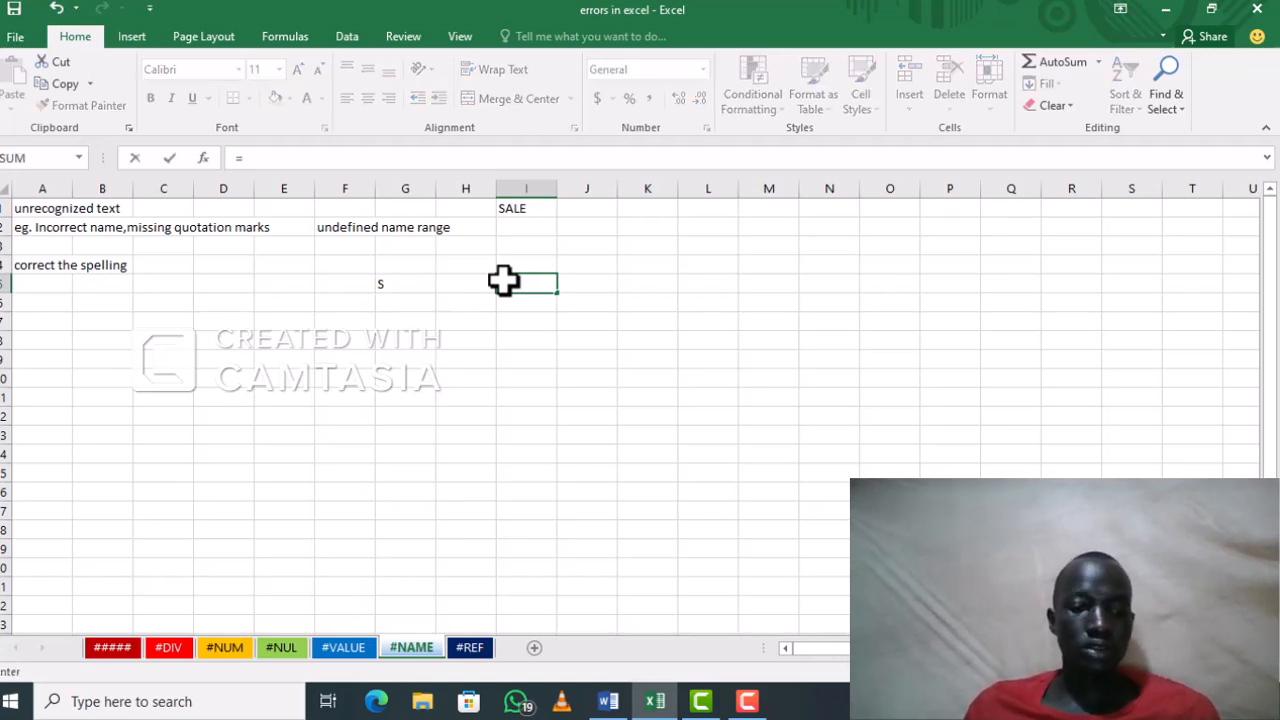
type("SALE")
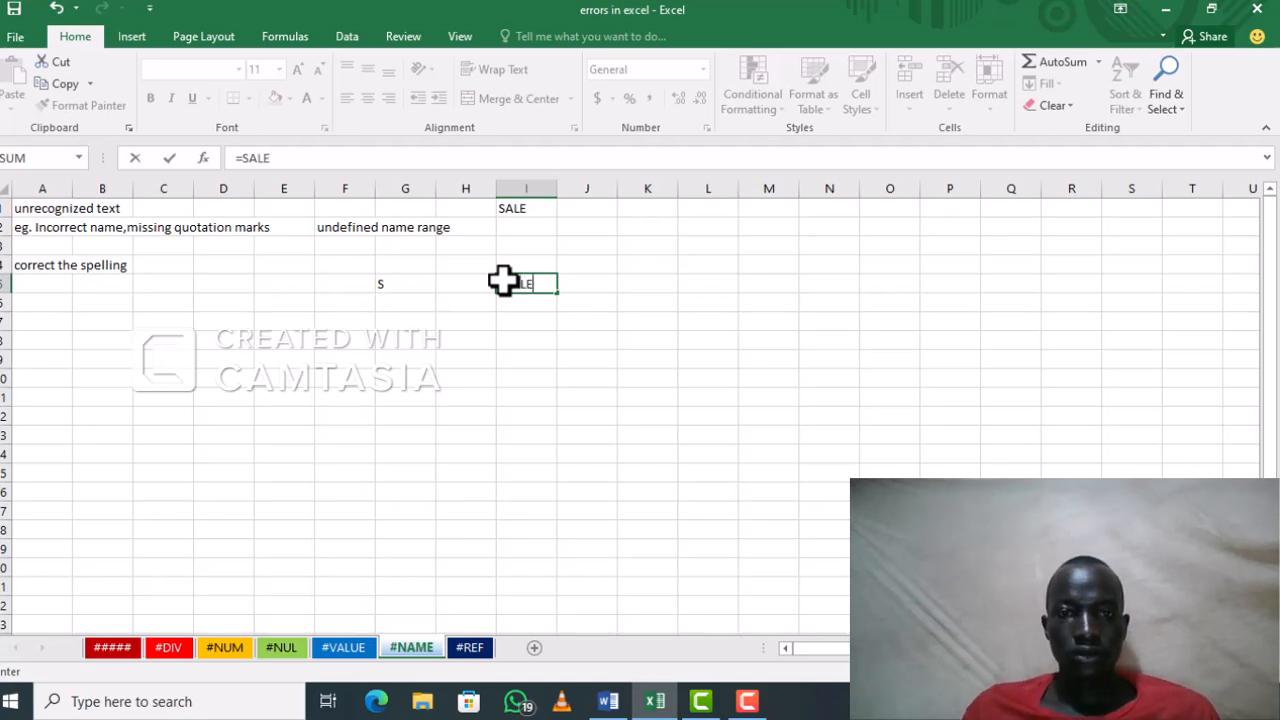
key("Return")
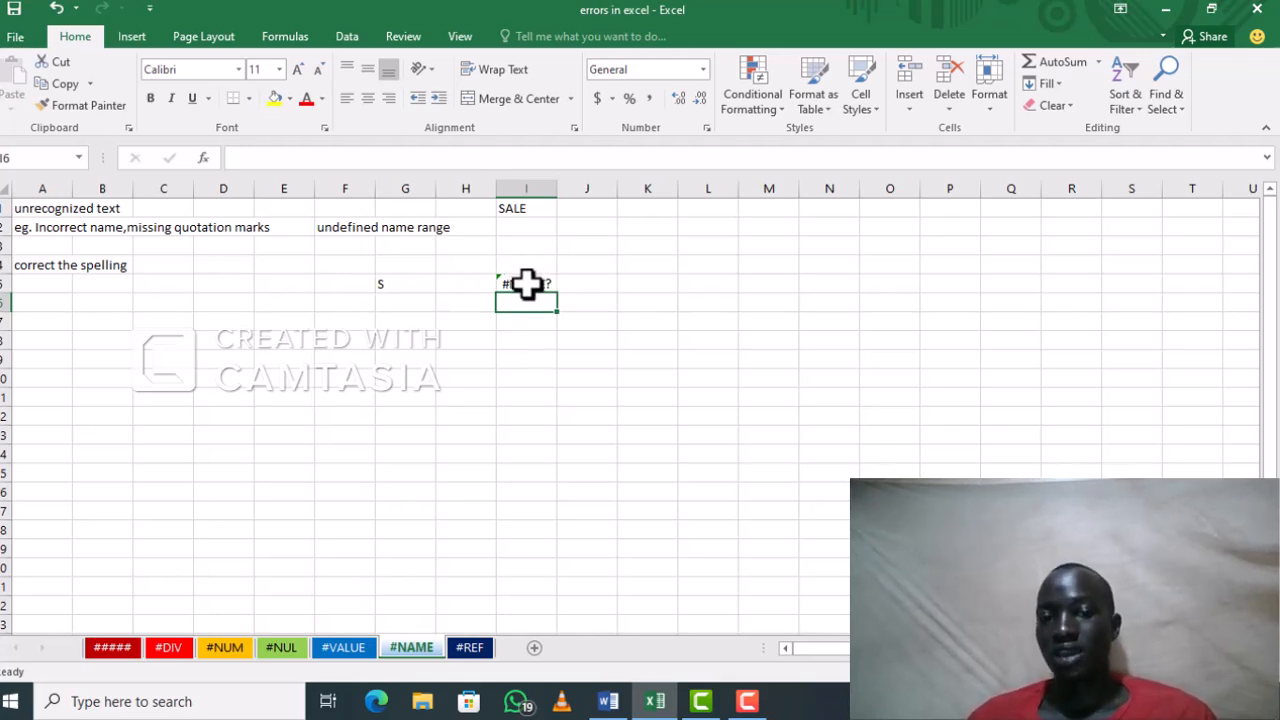
left_click(475, 602)
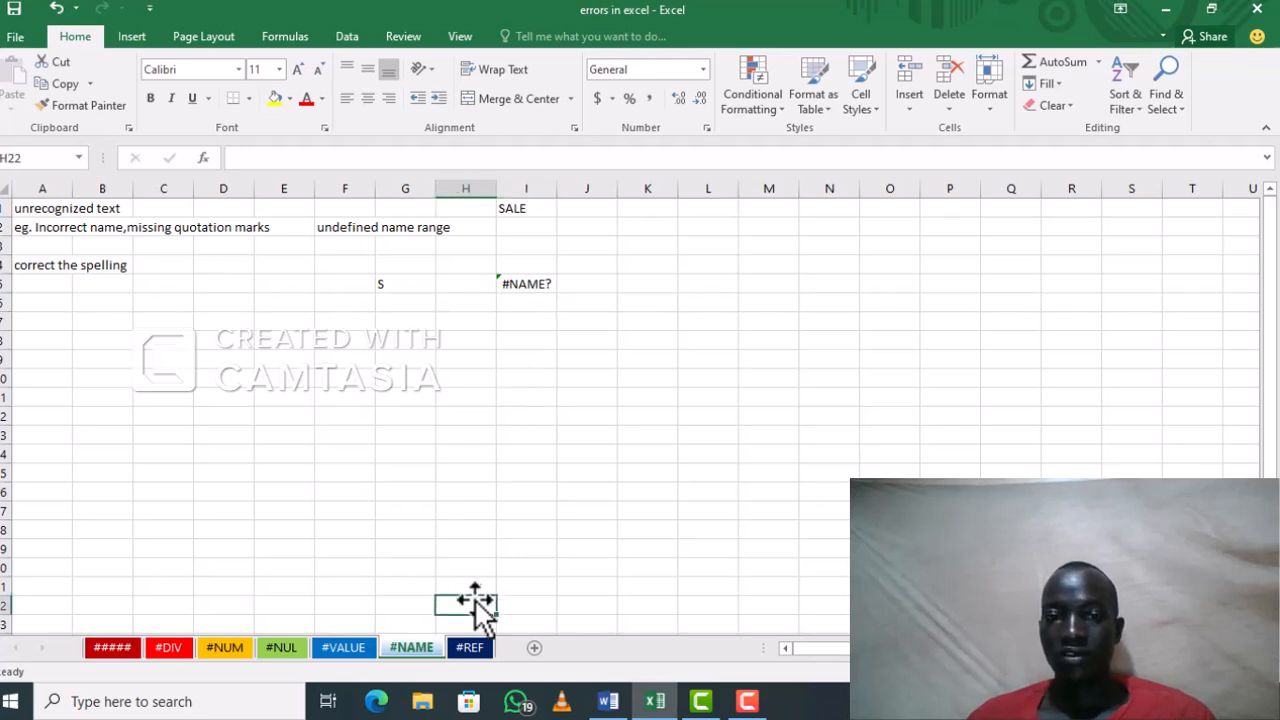
Step: On the #REF sheet, enter the formula =SHEET3!A1 in cell D8 to reference a nonexistent sheet, and dismiss the file selection dialog
left_click(465, 650)
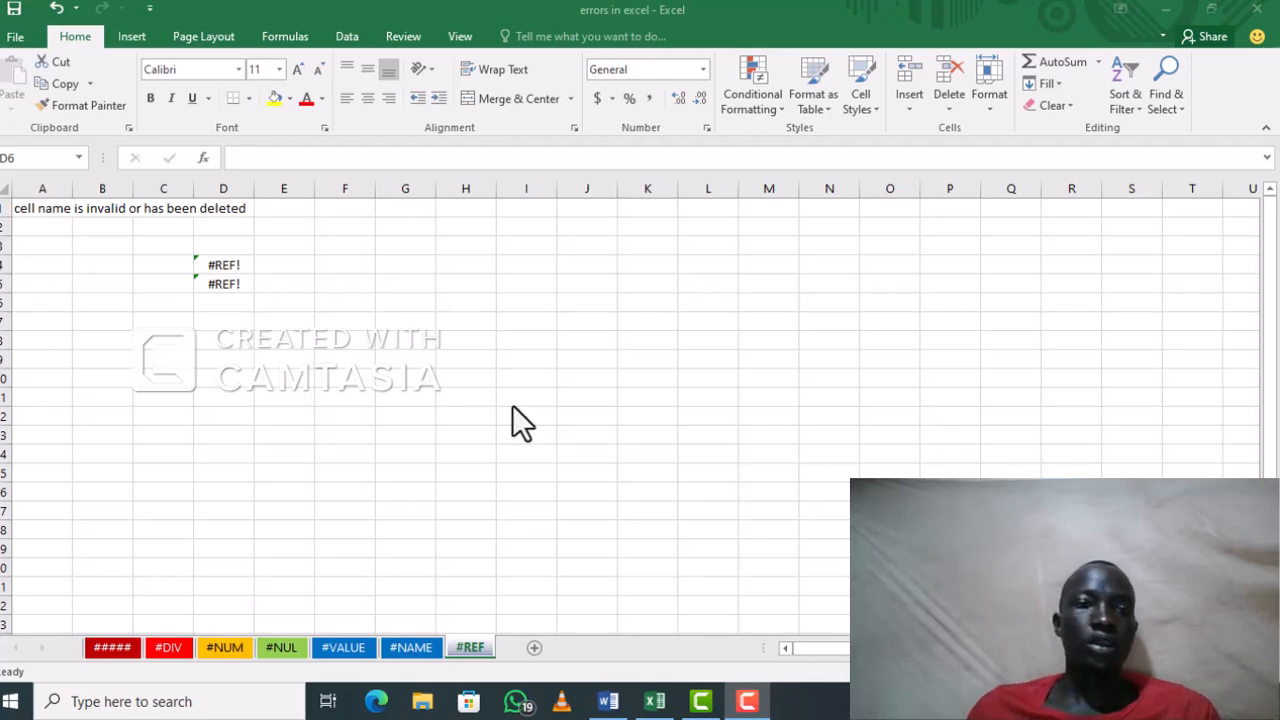
left_click(221, 314)
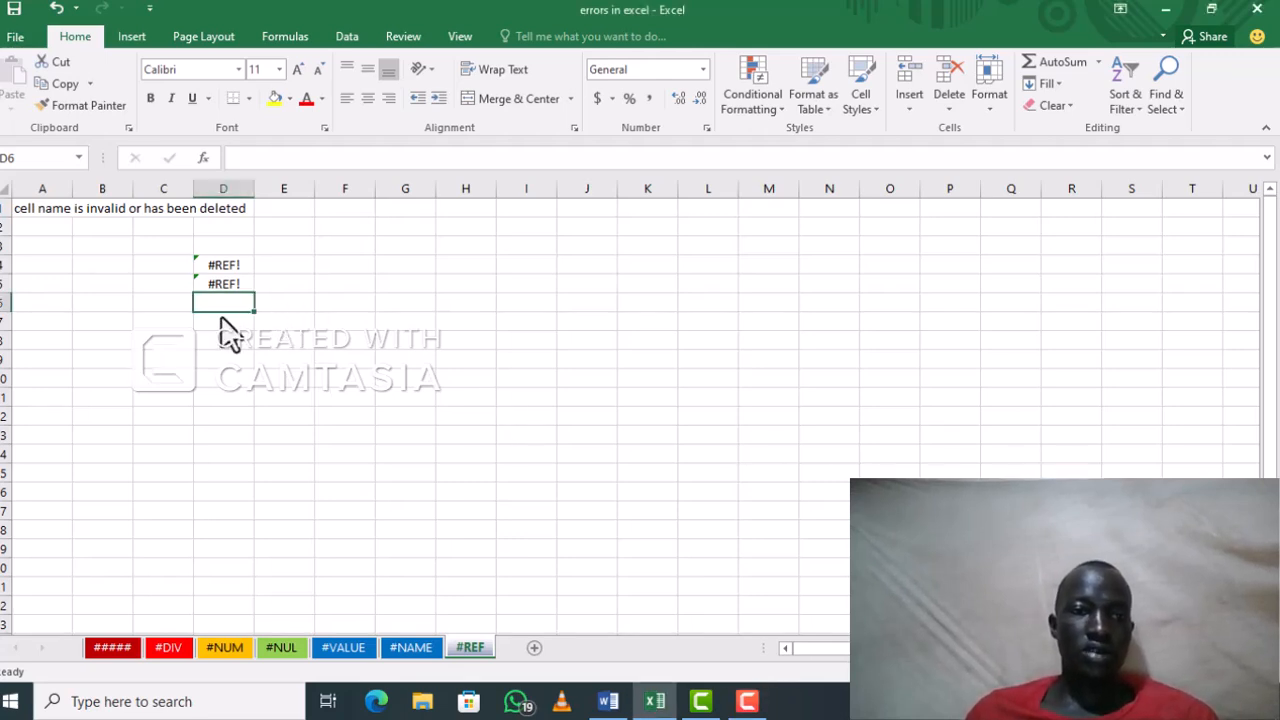
left_click(216, 338)
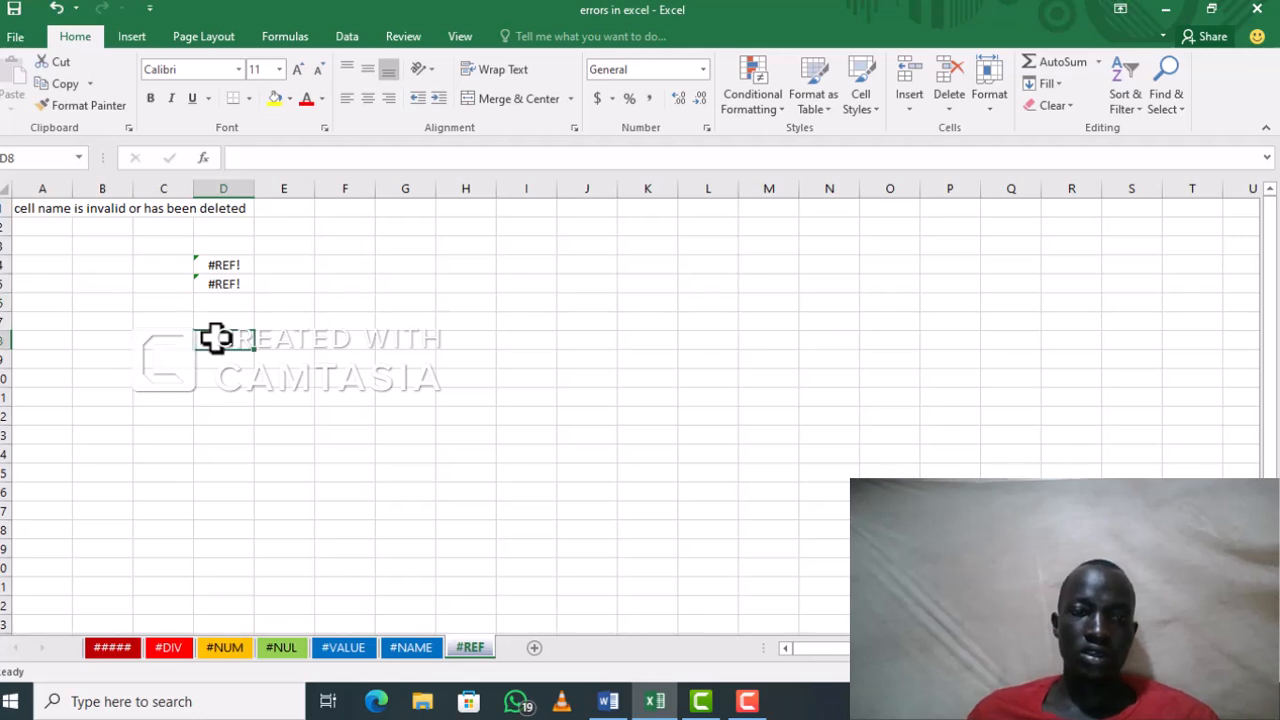
type("=")
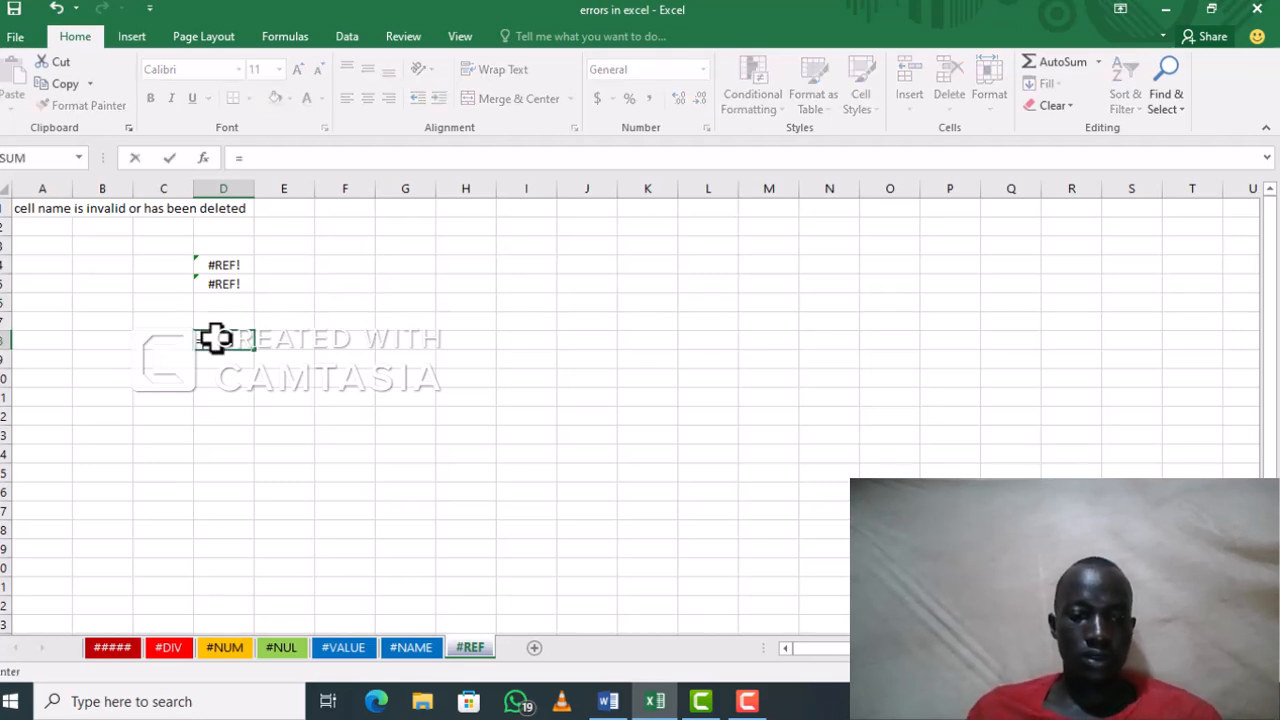
type("SH")
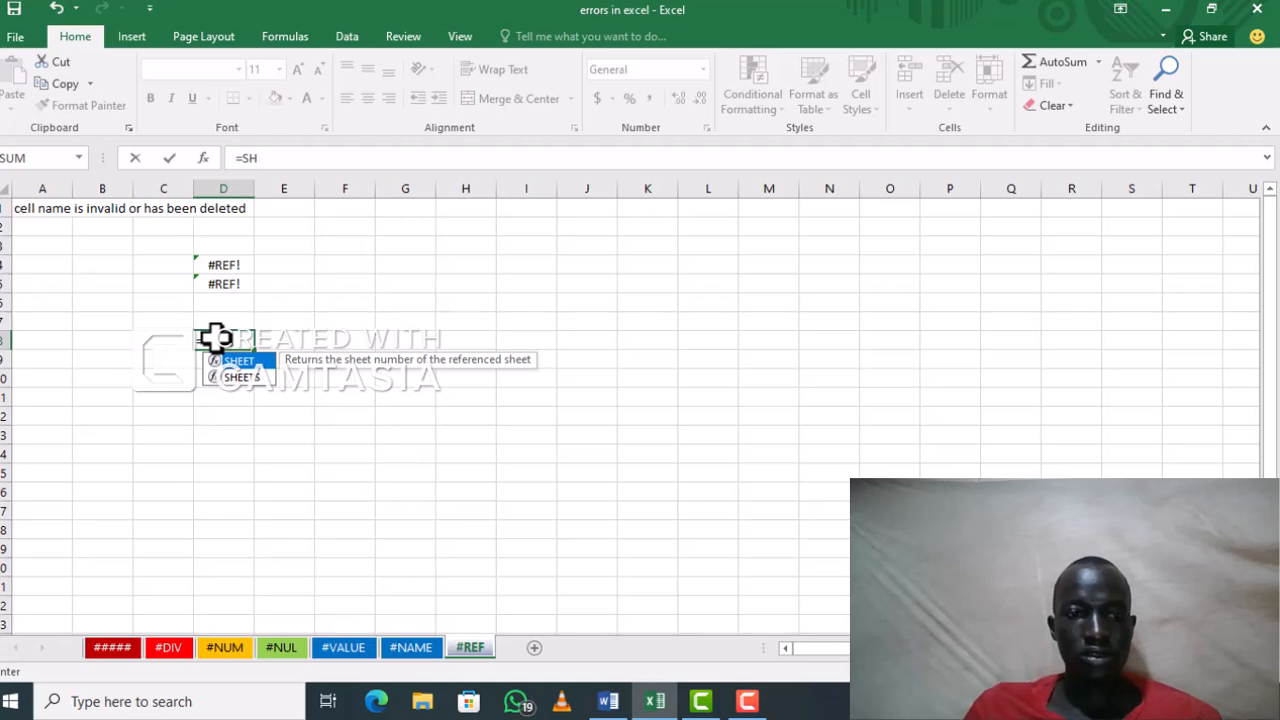
type("EET")
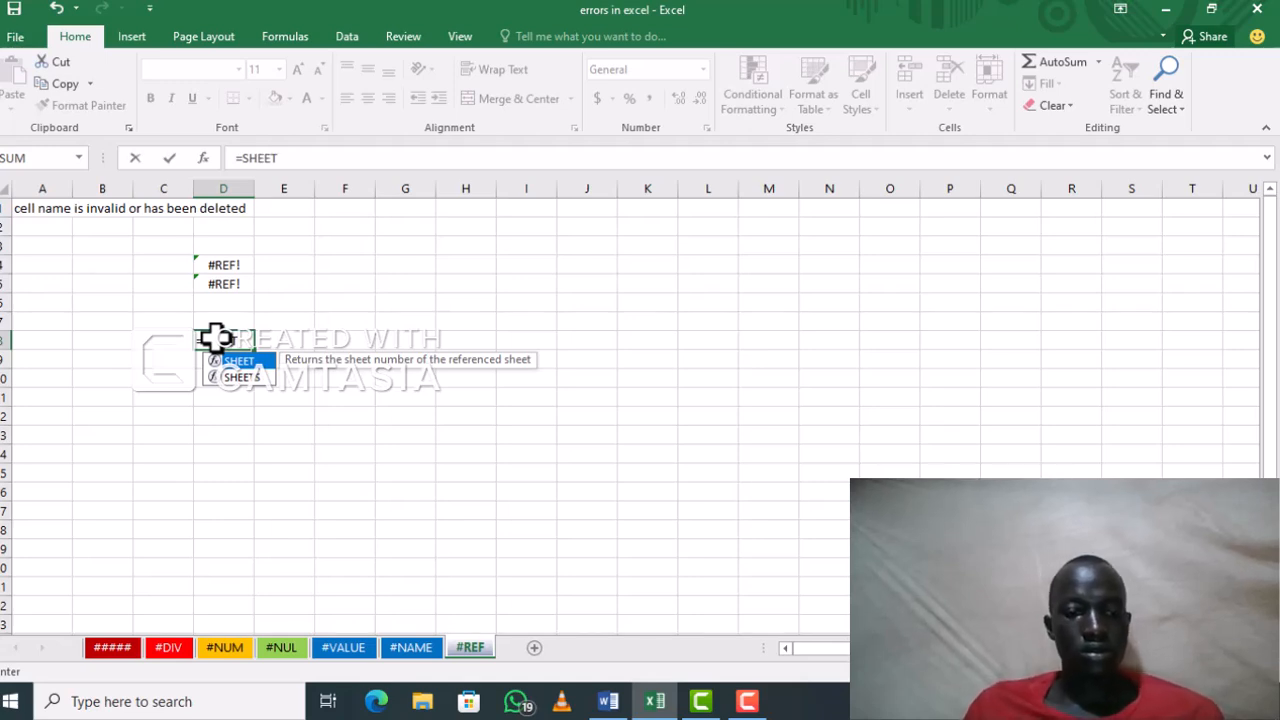
type("3!")
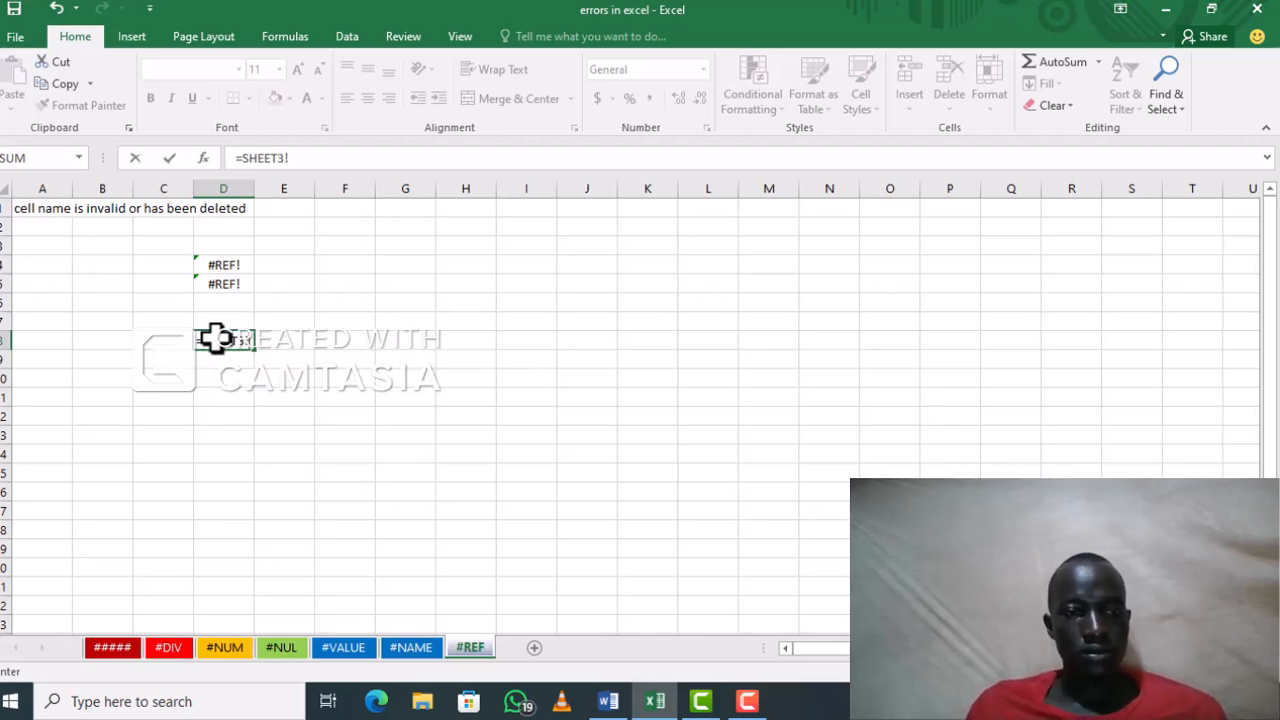
type("A")
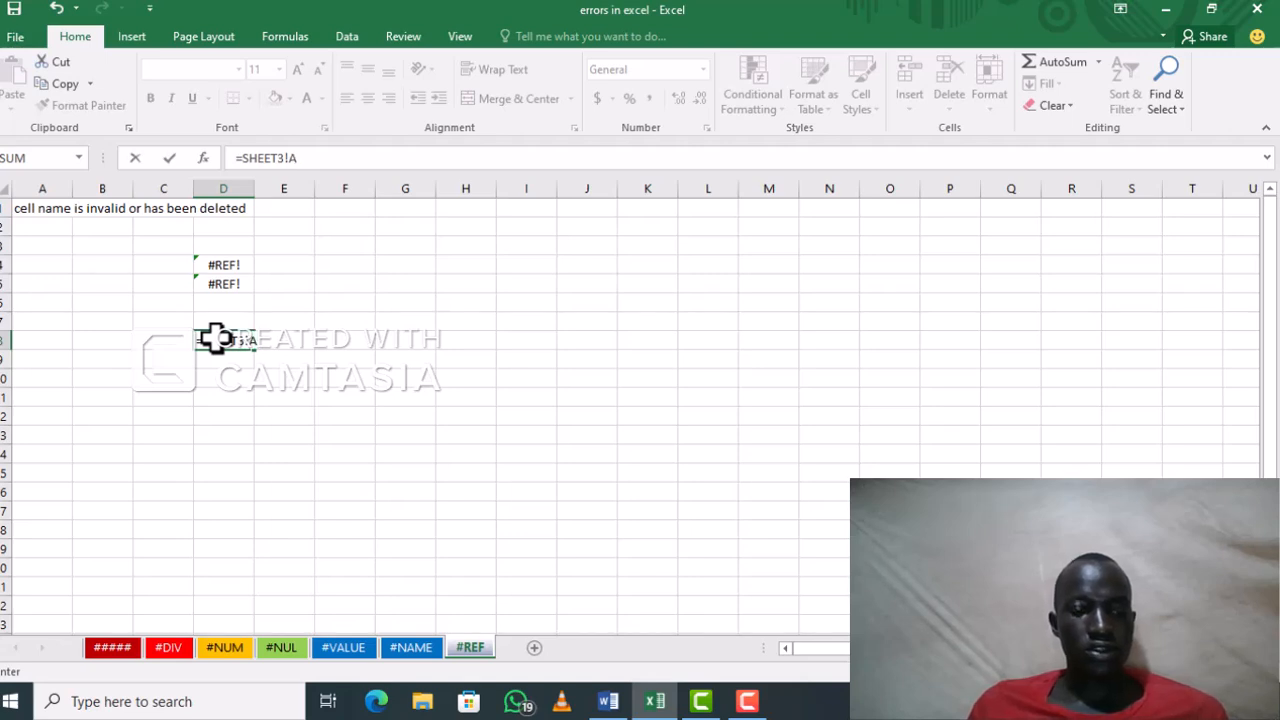
type("1")
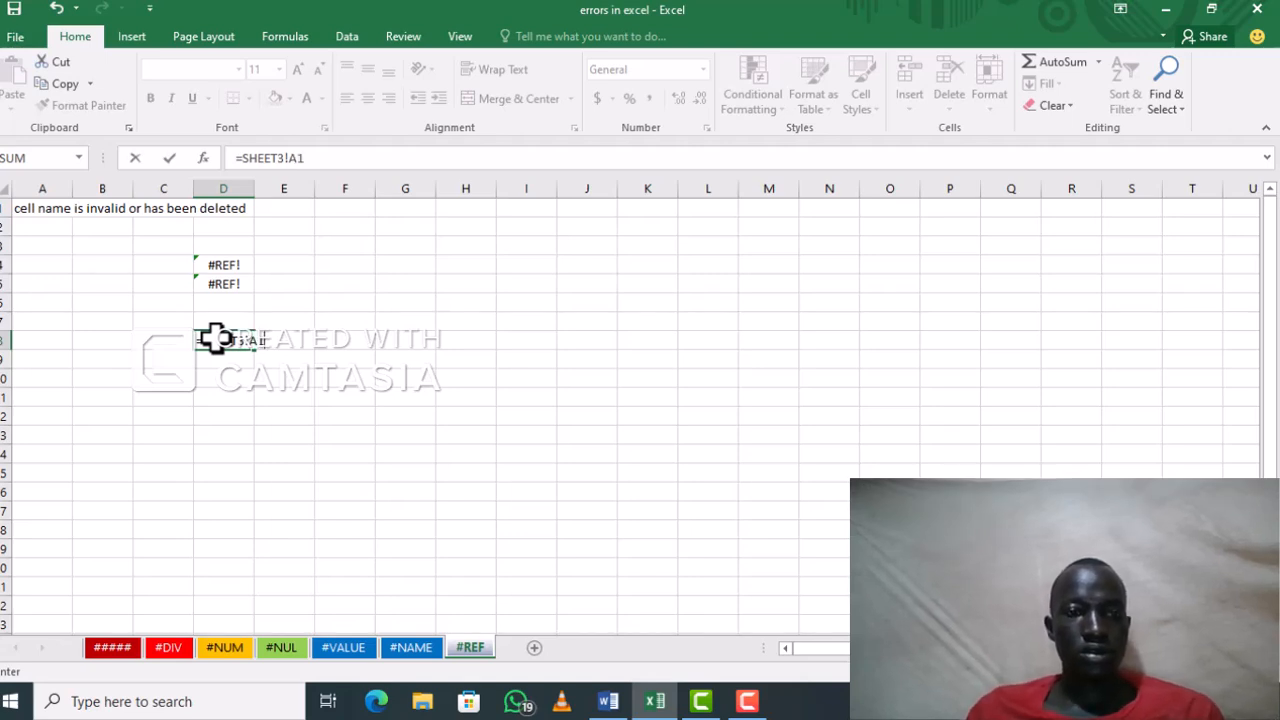
key("Return")
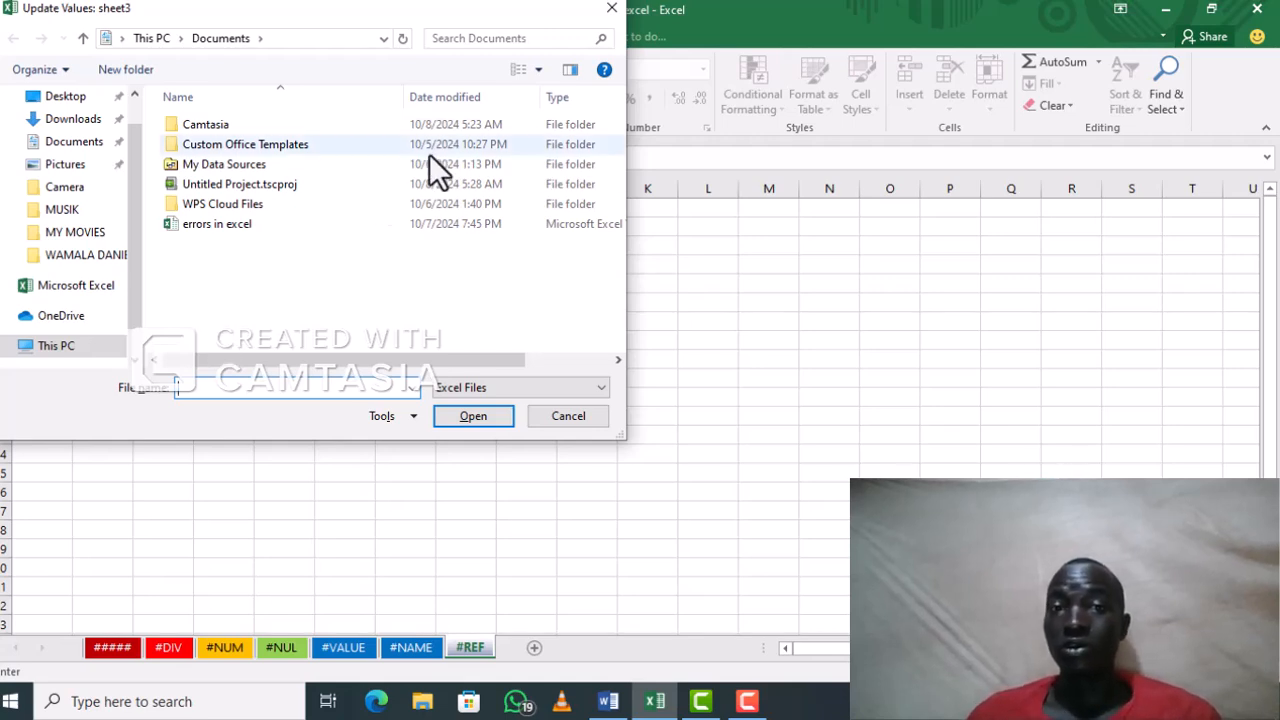
left_click(612, 10)
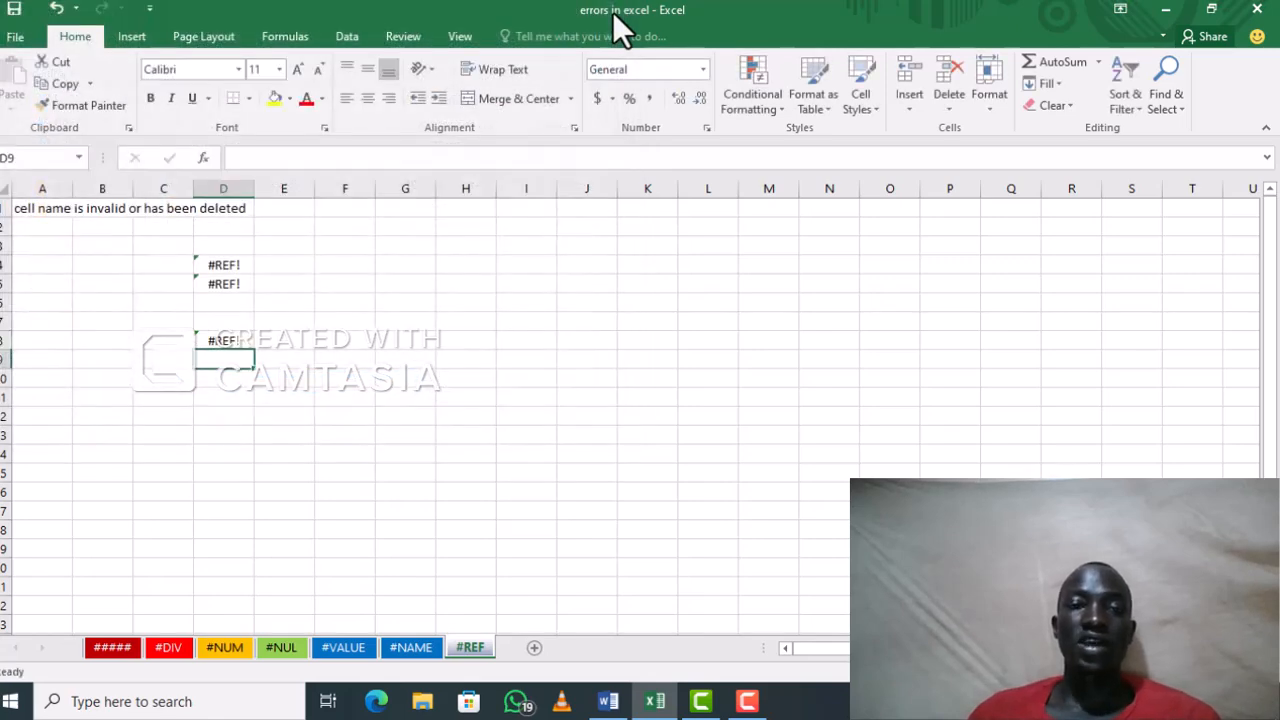